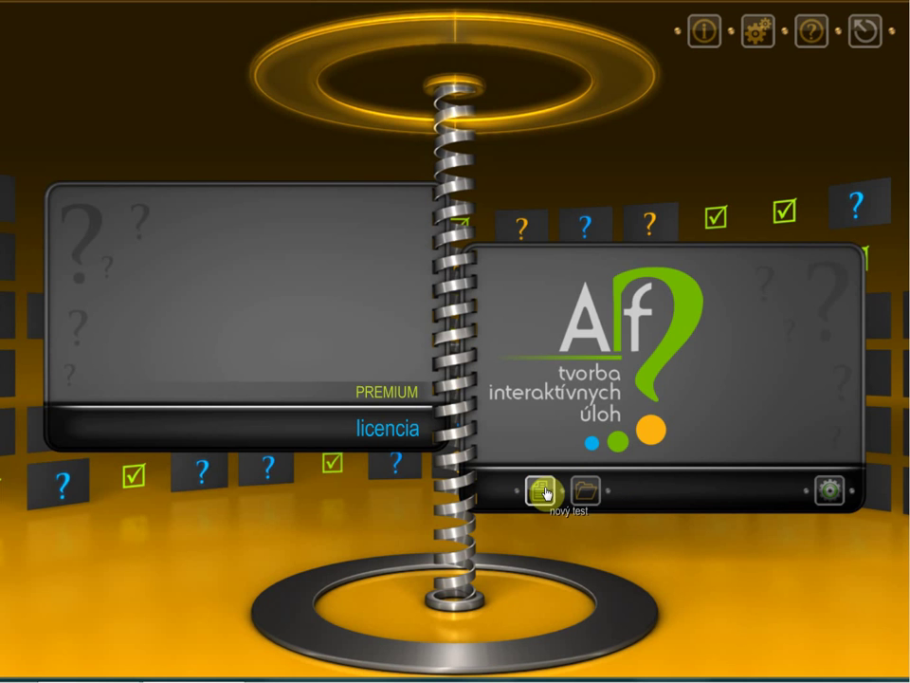
# Step: Create a new test titled 'test' and confirm its settings
pyautogui.click(545, 492)
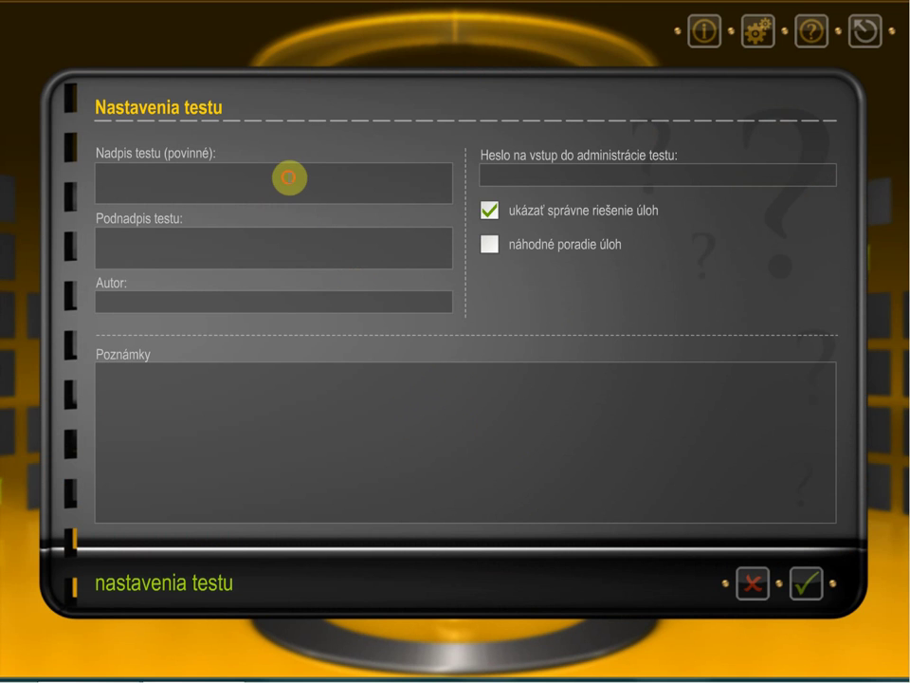
pyautogui.click(289, 177)
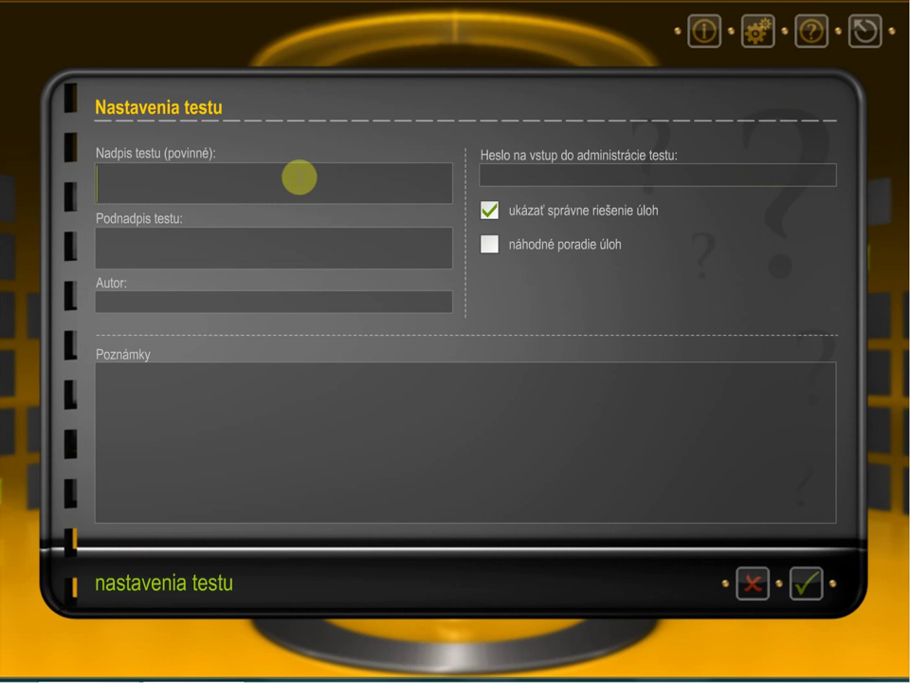
pyautogui.write('test')
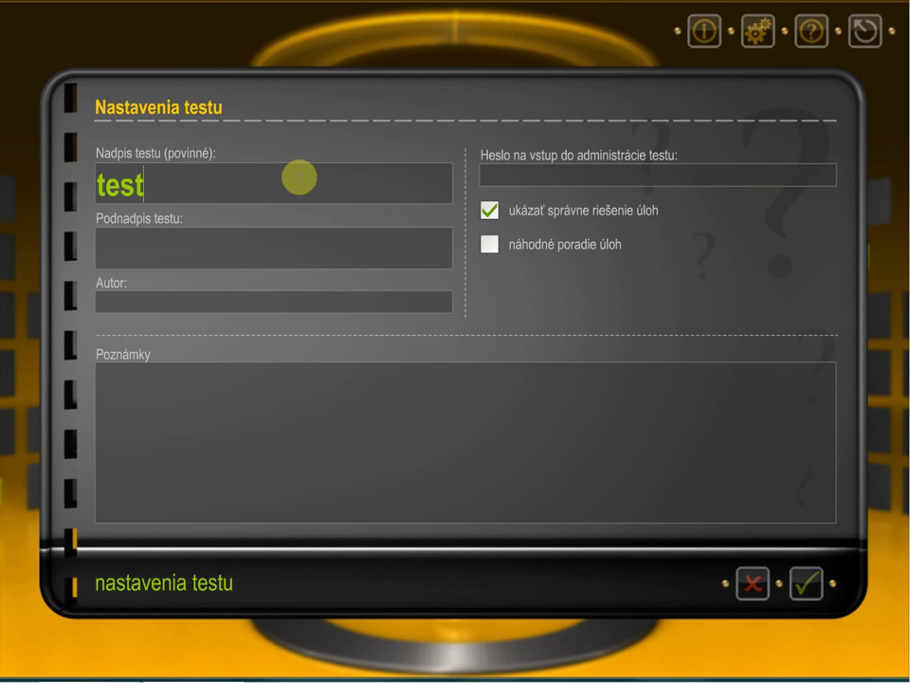
pyautogui.click(804, 584)
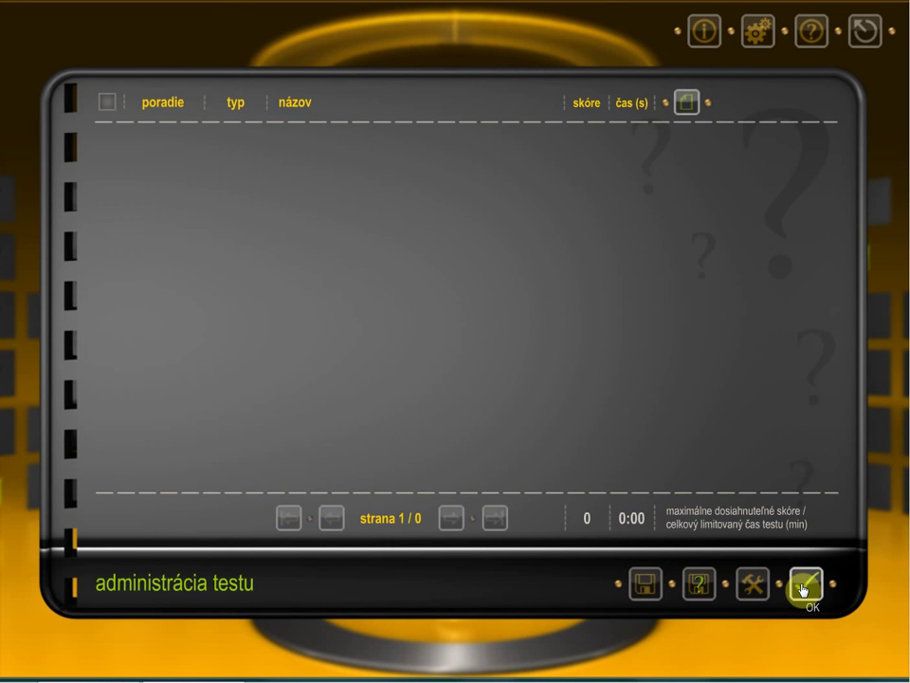
# Step: Add a new 'VJO výber jednej odpovede (text)' task to the test
pyautogui.click(692, 106)
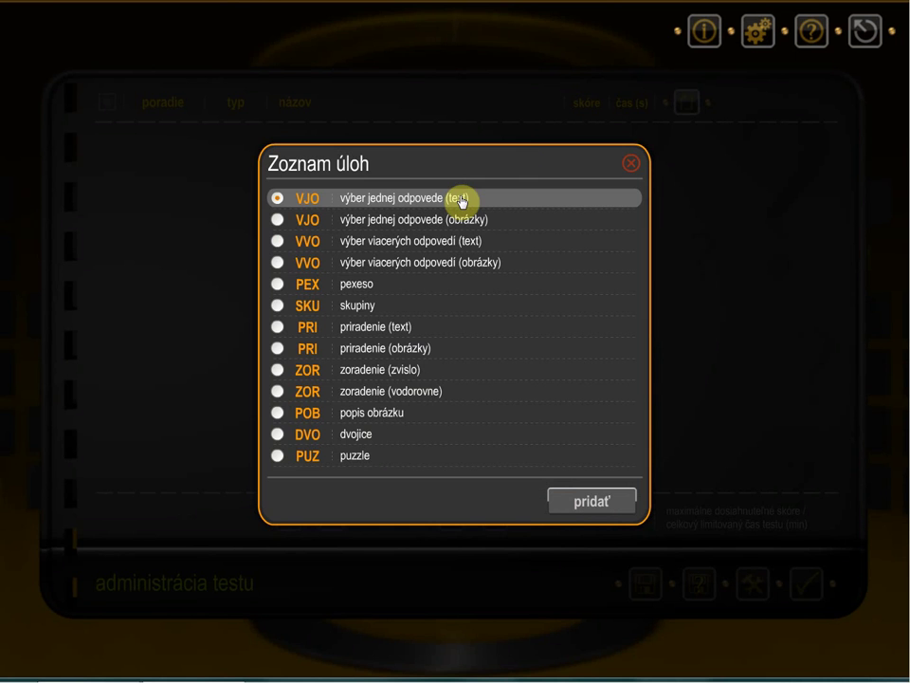
pyautogui.click(598, 502)
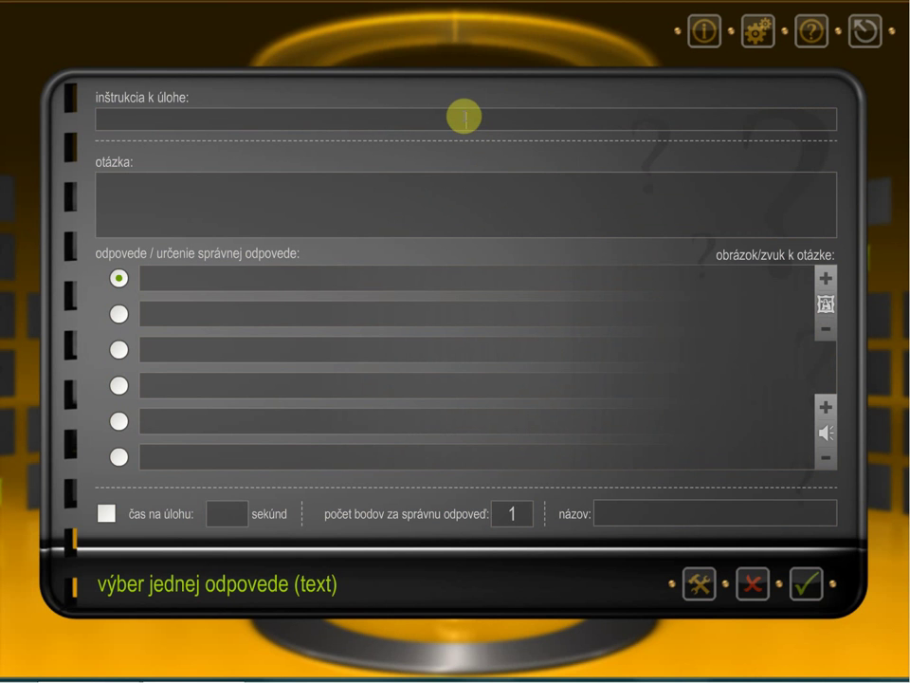
# Step: Enter the instruction 'Vyber správnu odpoveď' and the question '1+2='
pyautogui.click(464, 116)
pyautogui.write('Vyber správnu odpoveď')
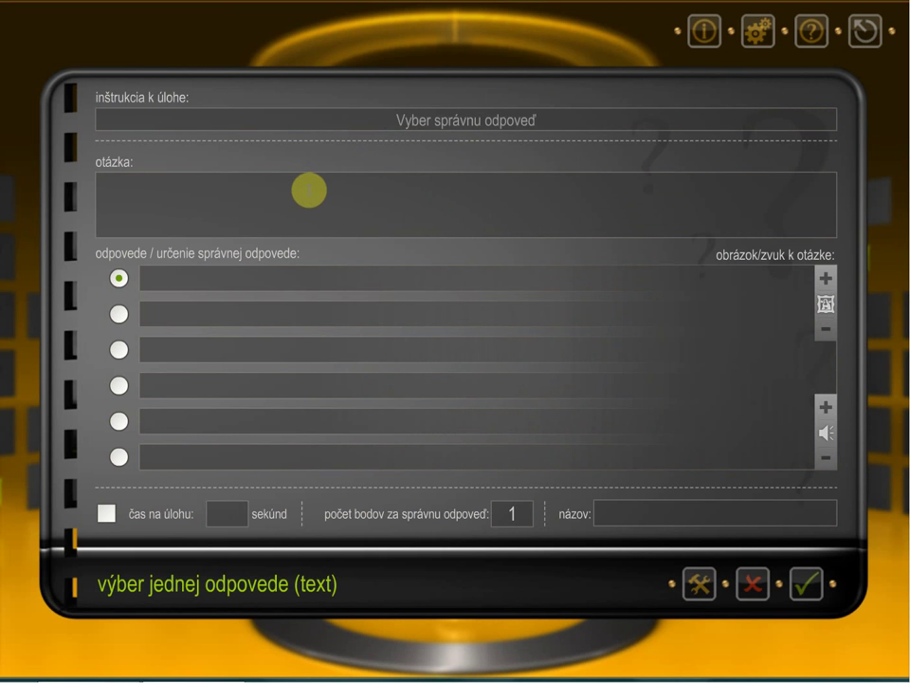
pyautogui.write('1+2=')
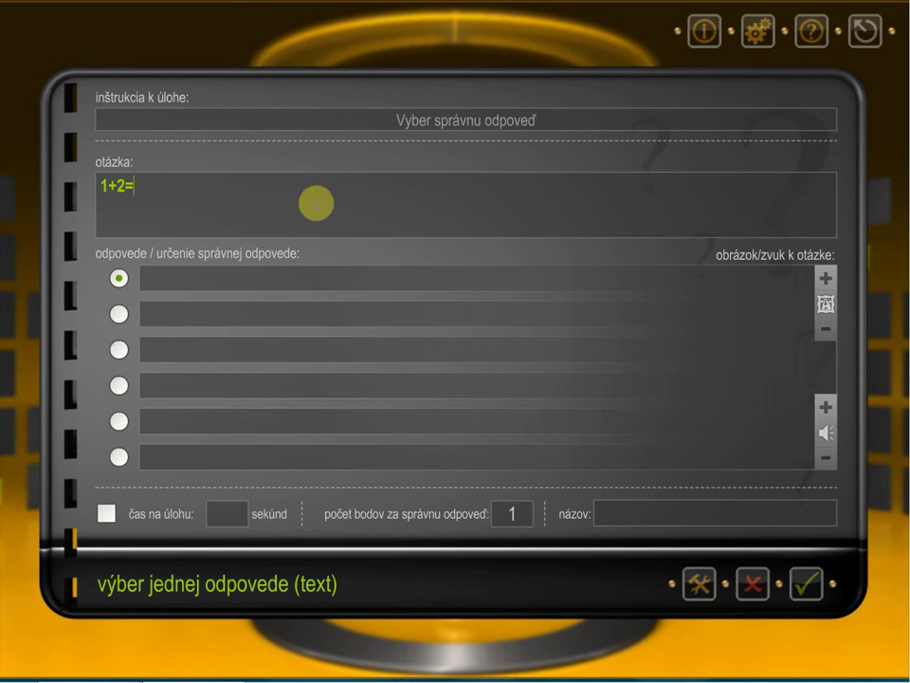
# Step: Fill in answers 1, 2, 3 and 4, mark 3 as correct, and save the task
pyautogui.click(227, 284)
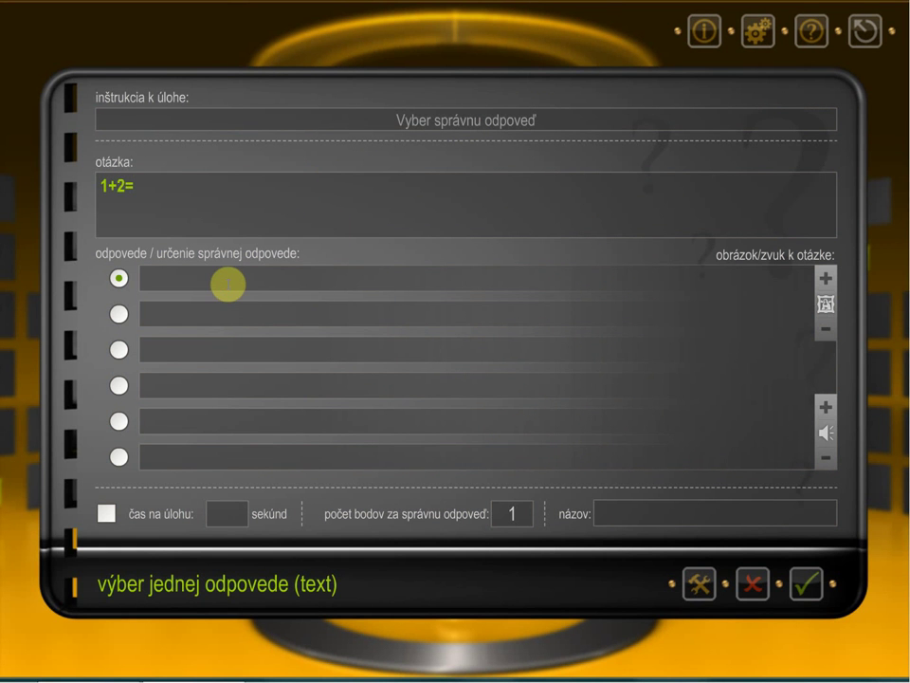
pyautogui.write('1')
pyautogui.click(221, 309)
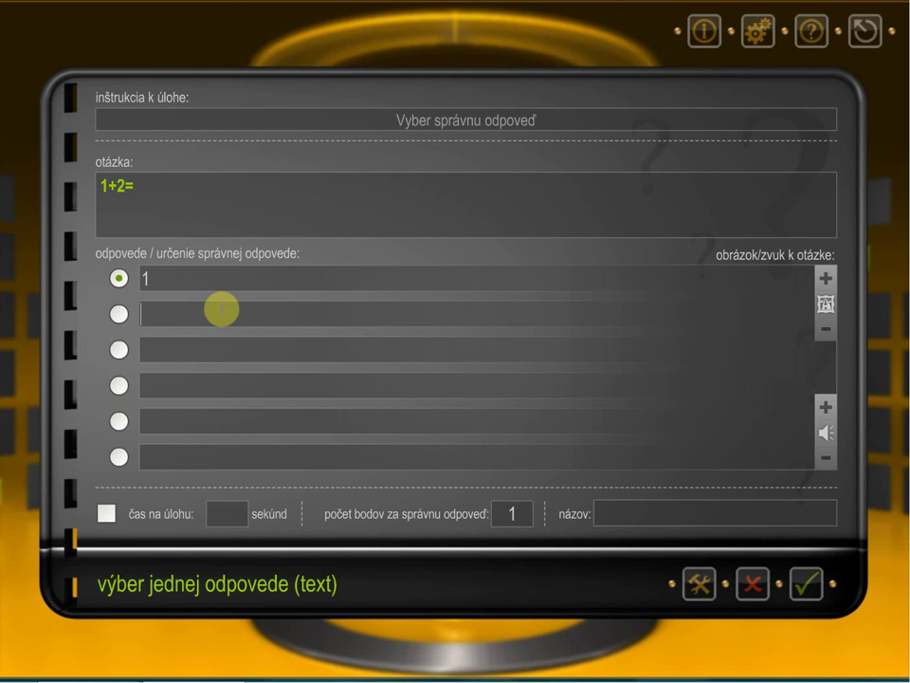
pyautogui.write('2')
pyautogui.click(194, 349)
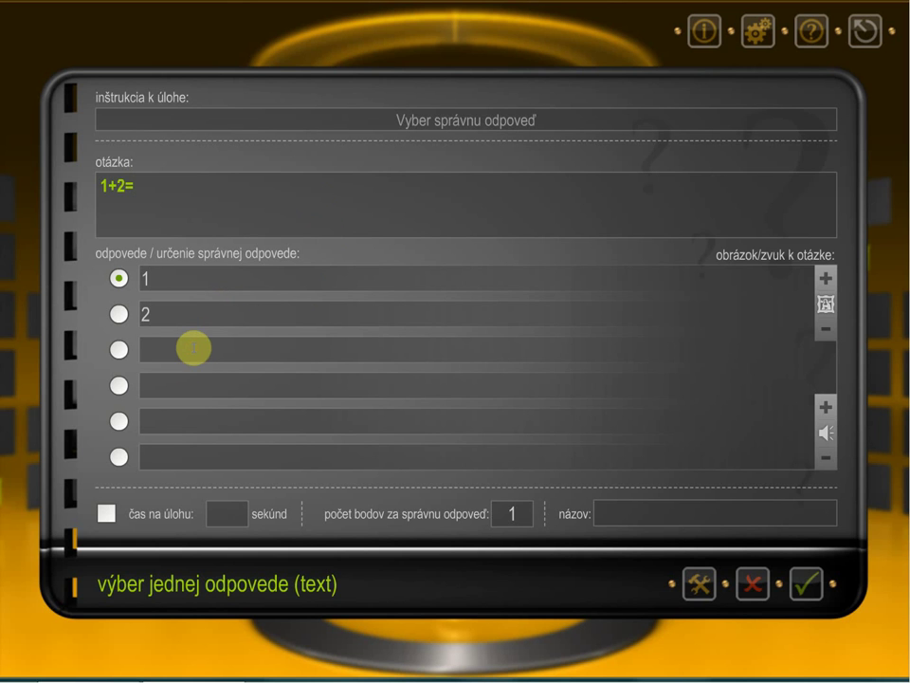
pyautogui.write('3')
pyautogui.click(195, 383)
pyautogui.write('4')
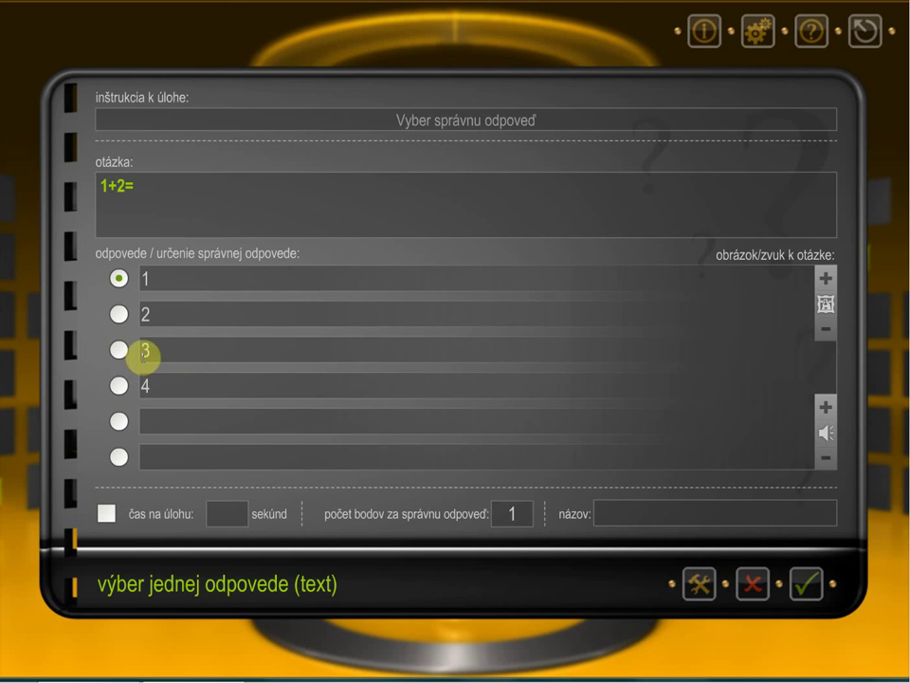
pyautogui.click(118, 350)
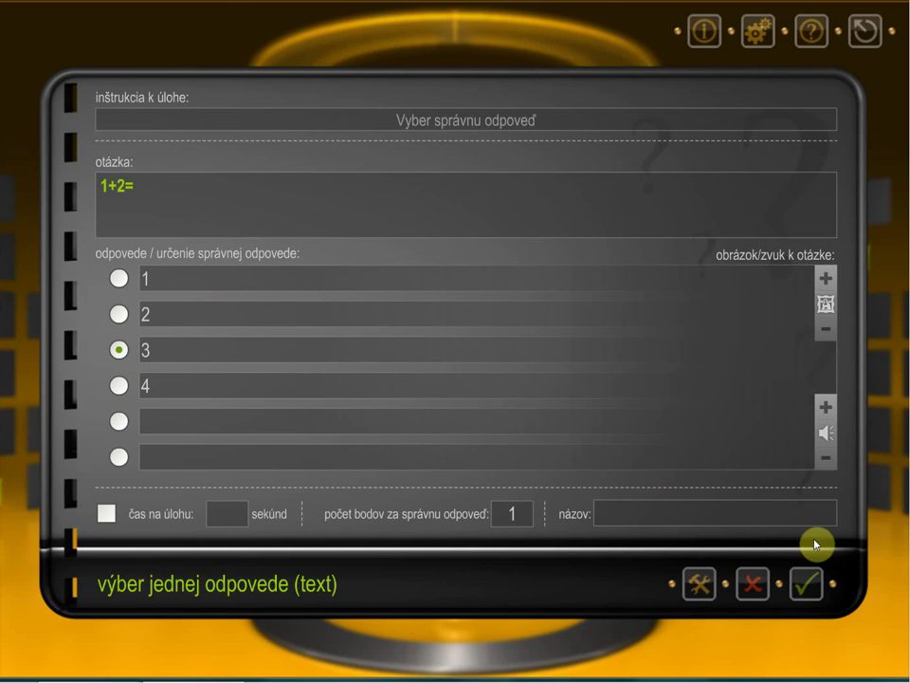
pyautogui.click(809, 585)
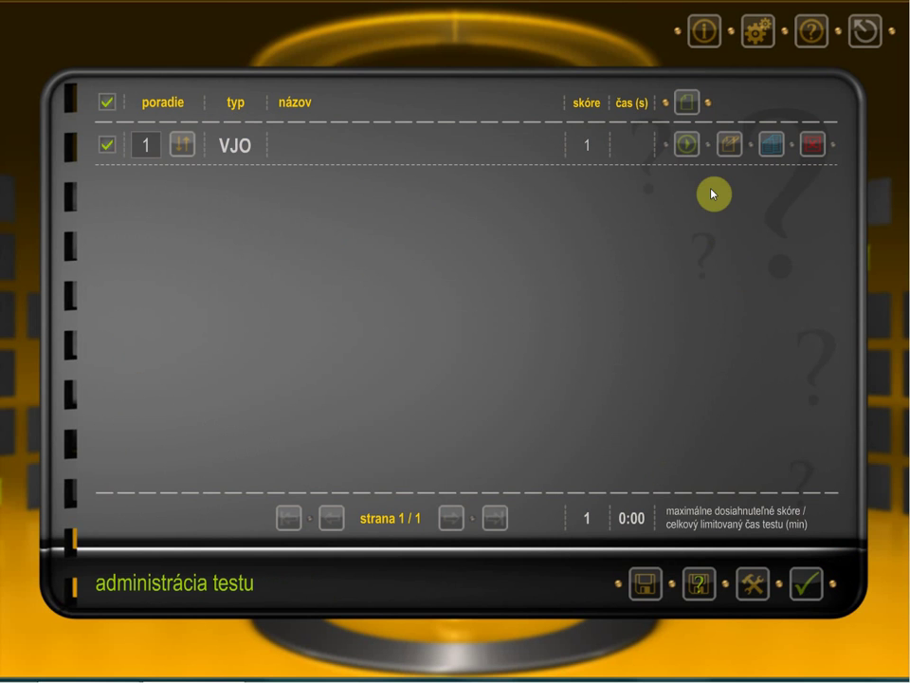
# Step: Trial-run the 1+2= task, answer 3 for 1 point, and return to the task list
pyautogui.click(691, 146)
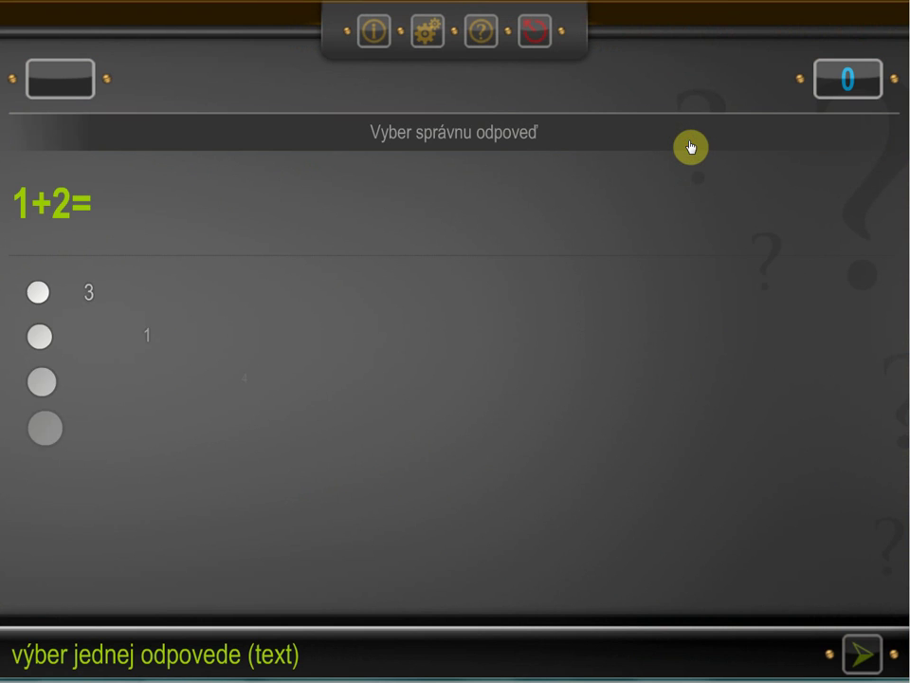
pyautogui.click(69, 288)
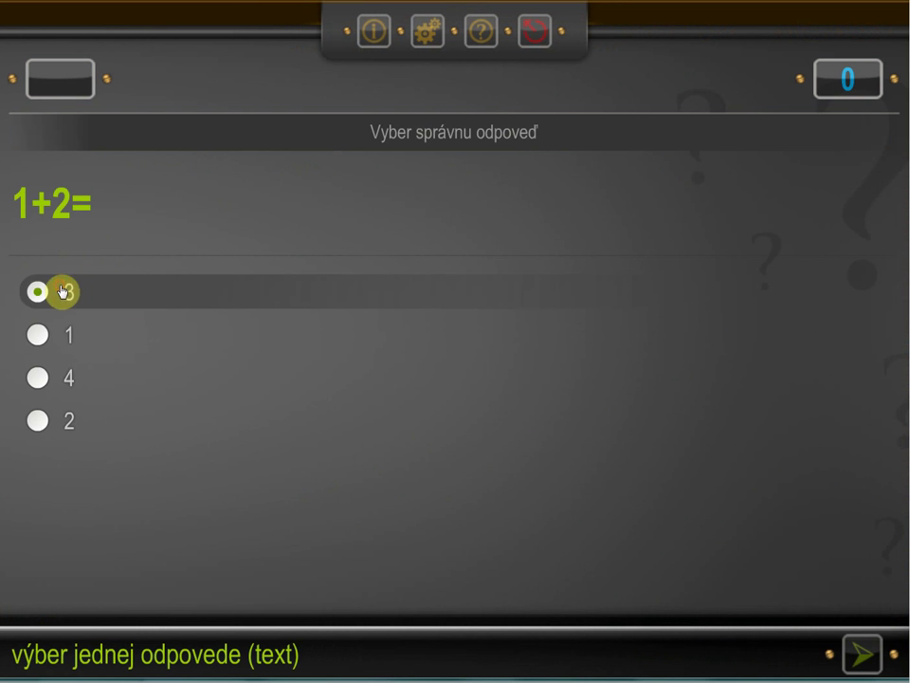
pyautogui.click(861, 654)
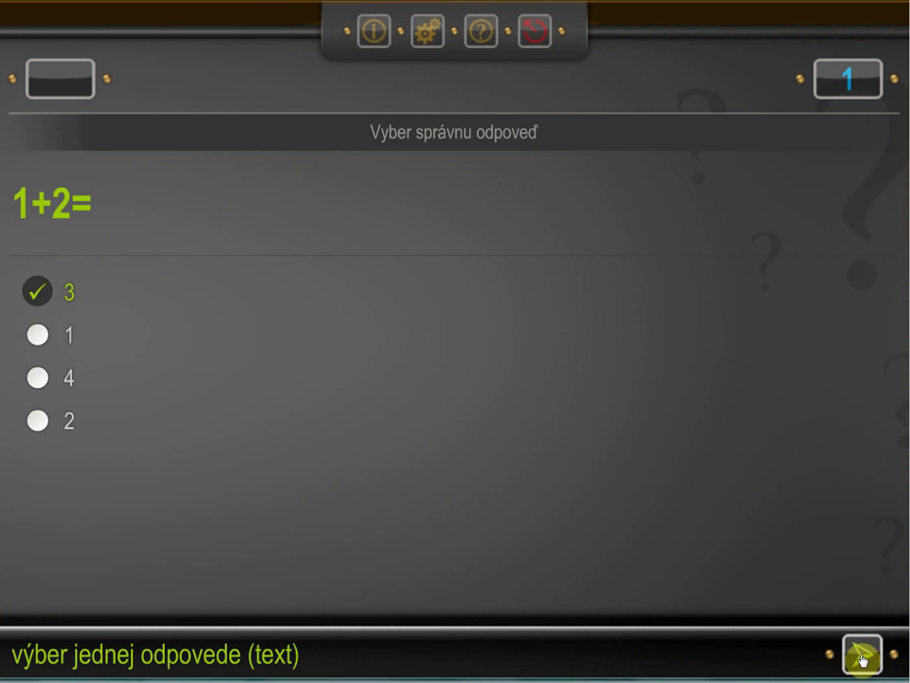
pyautogui.click(863, 658)
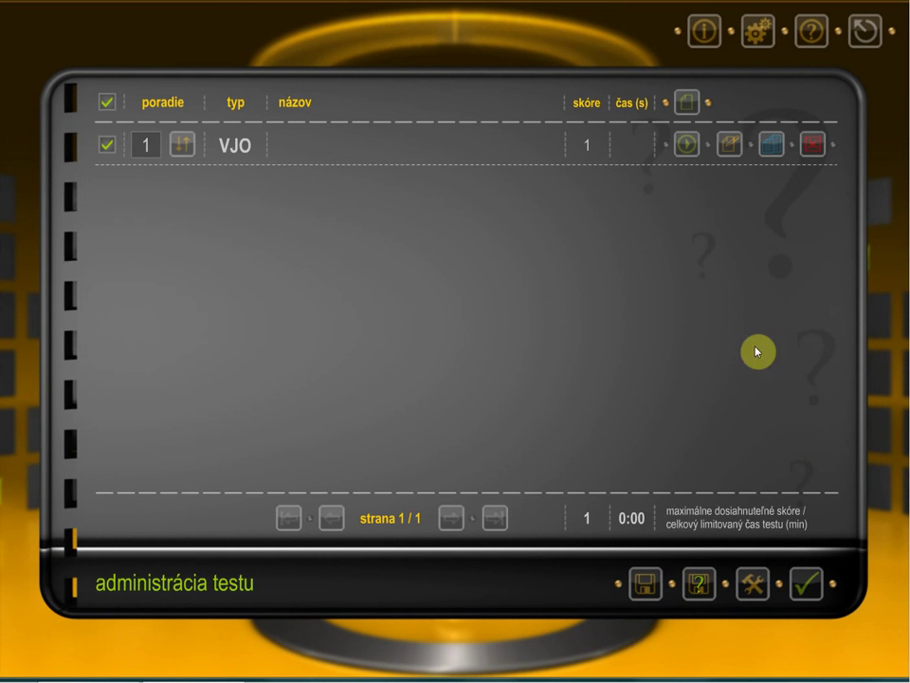
# Step: Attach the picture C:\pictures\question.jpg to the 1+2= task's question
pyautogui.click(728, 145)
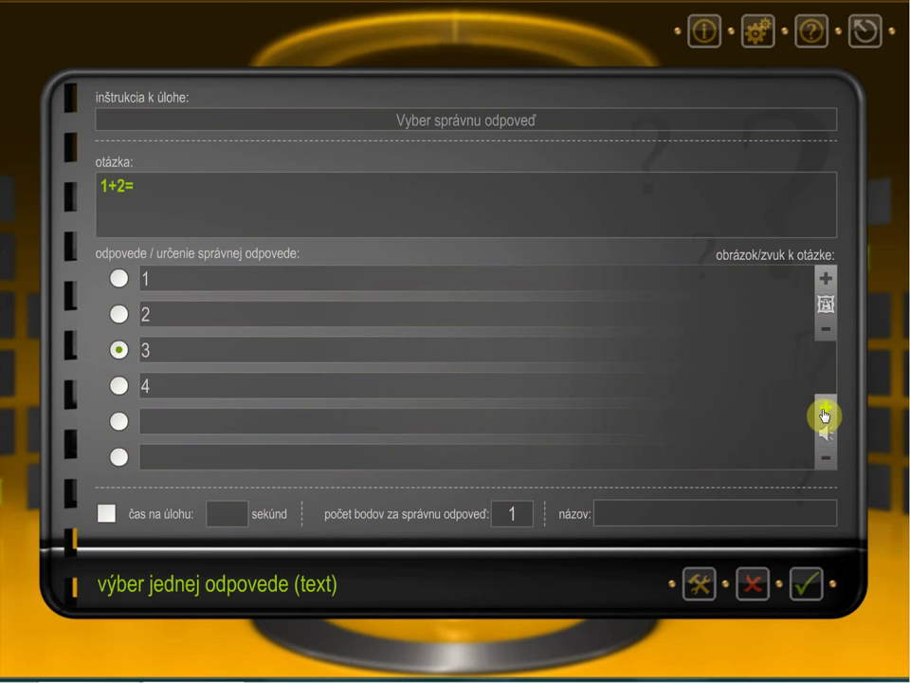
pyautogui.click(823, 280)
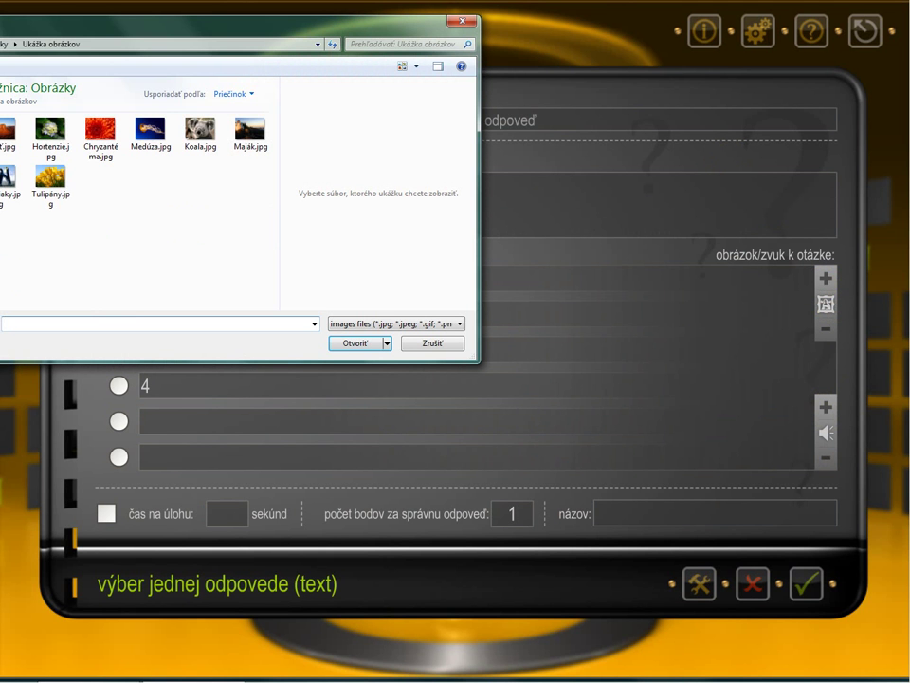
pyautogui.click(0, 227)
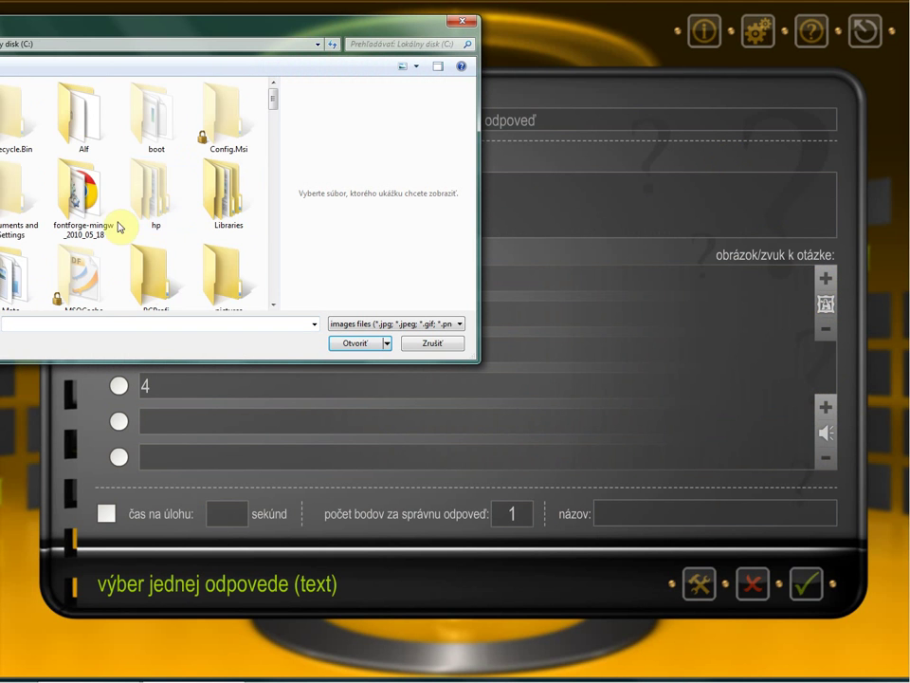
pyautogui.moveTo(272, 102); pyautogui.dragTo(281, 126)
pyautogui.doubleClick(235, 131)
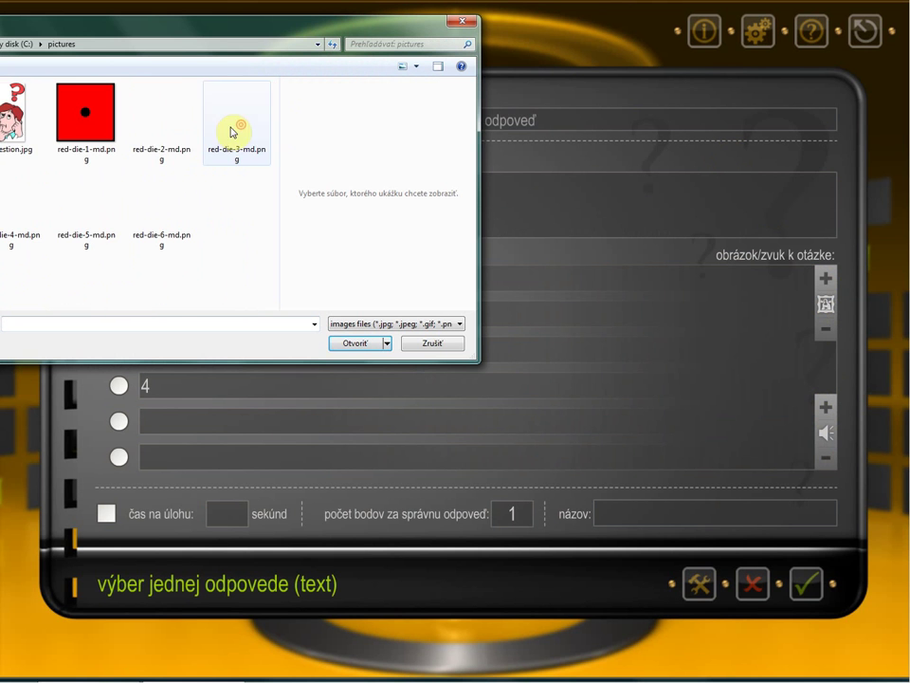
pyautogui.click(34, 140)
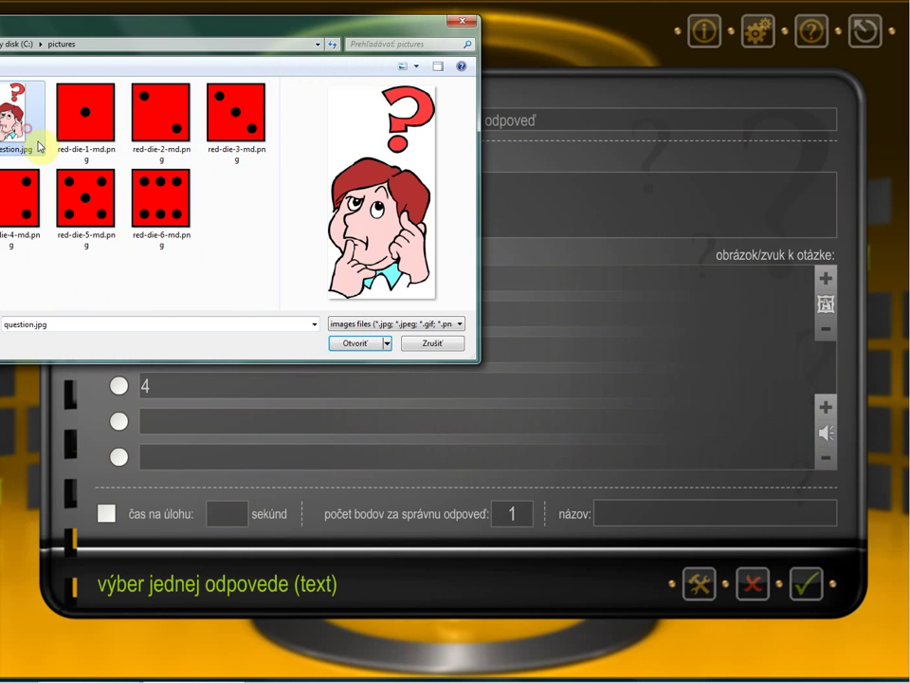
pyautogui.click(357, 343)
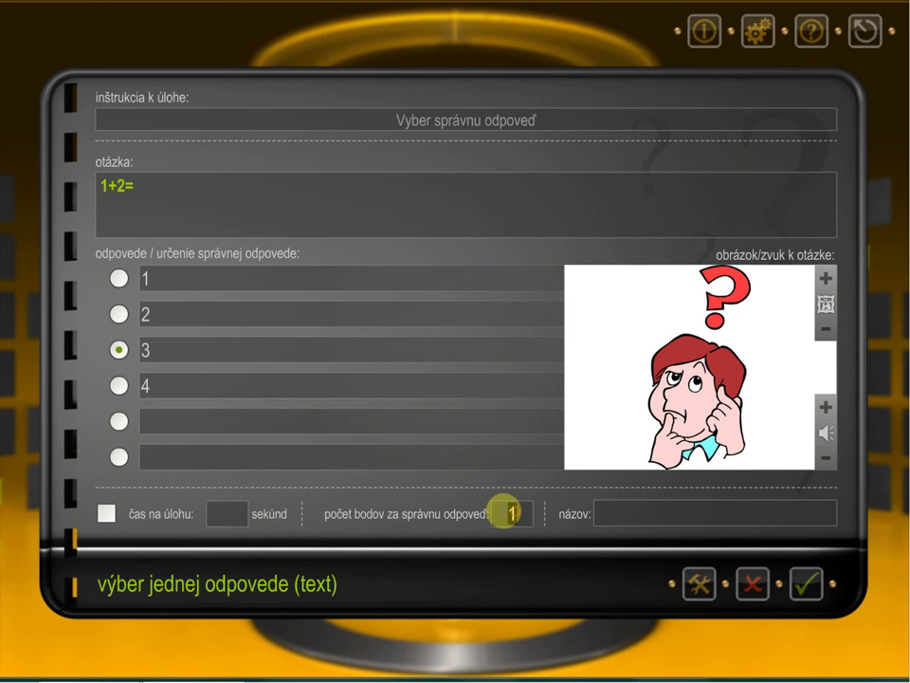
# Step: Make the task worth 2 points with a 15-second time limit
pyautogui.write('2')
pyautogui.click(106, 513)
pyautogui.click(228, 514)
pyautogui.write('20')
pyautogui.doubleClick(214, 517)
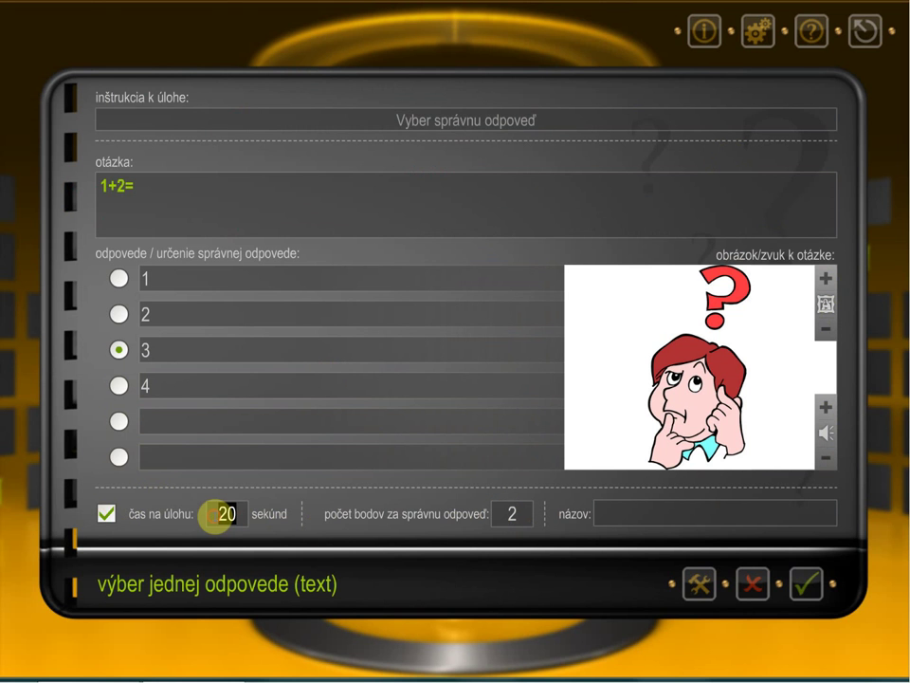
pyautogui.write('15')
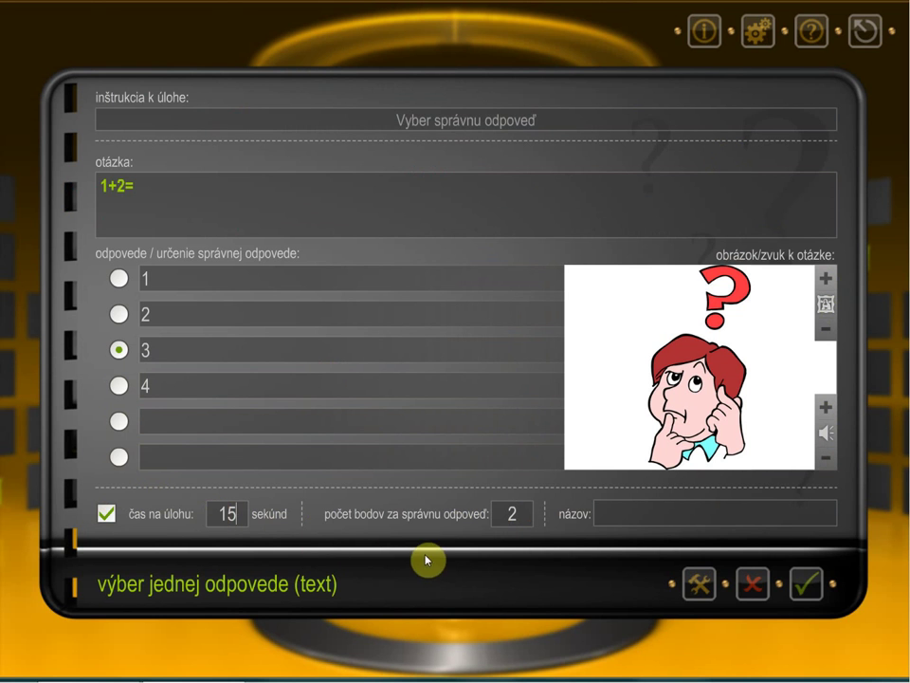
# Step: Name the task '1+2' and save it
pyautogui.click(613, 512)
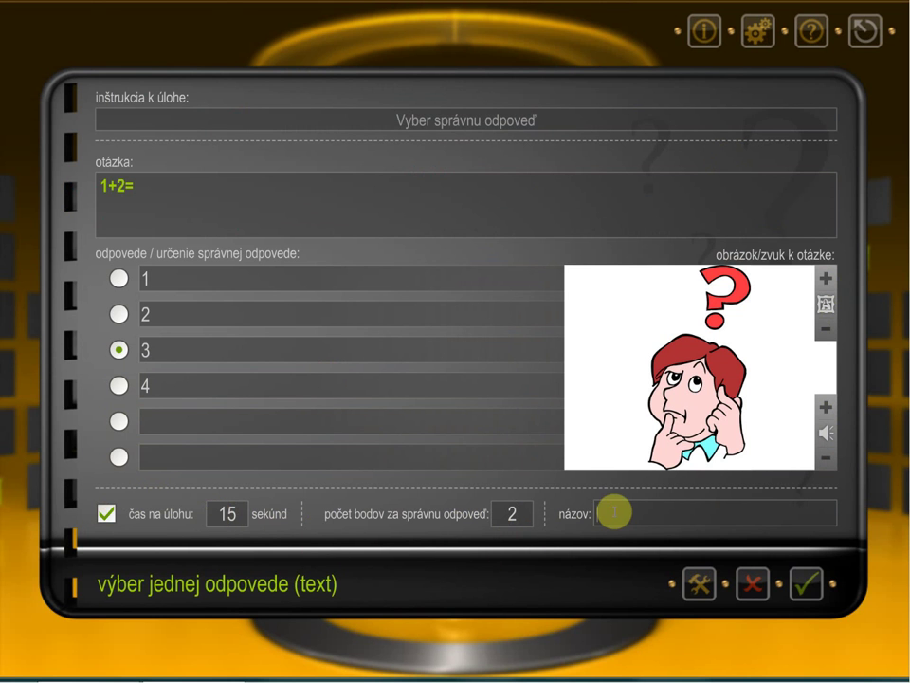
pyautogui.write('1+2')
pyautogui.click(806, 584)
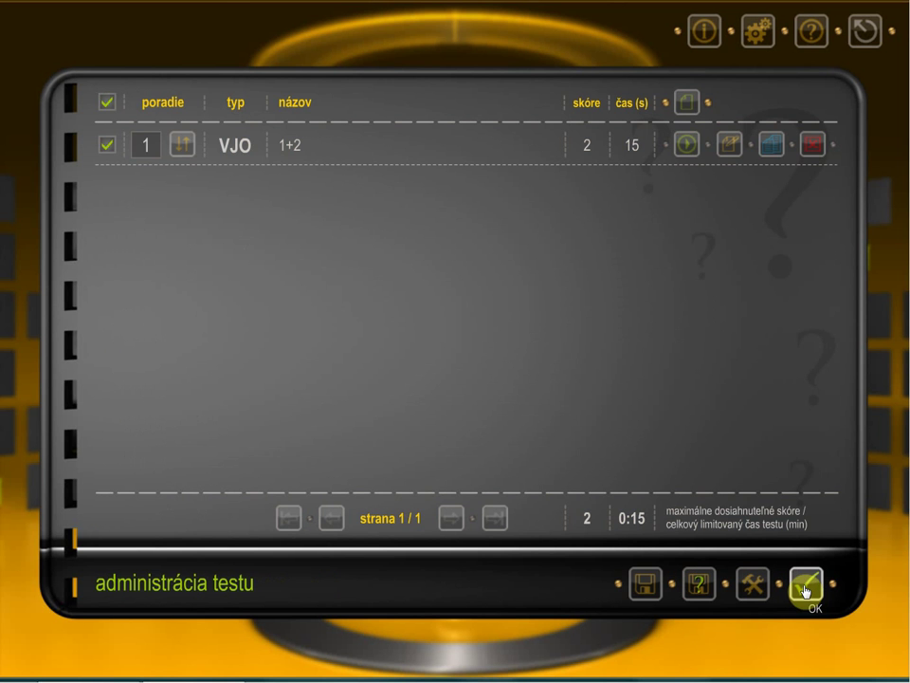
pyautogui.click(773, 147)
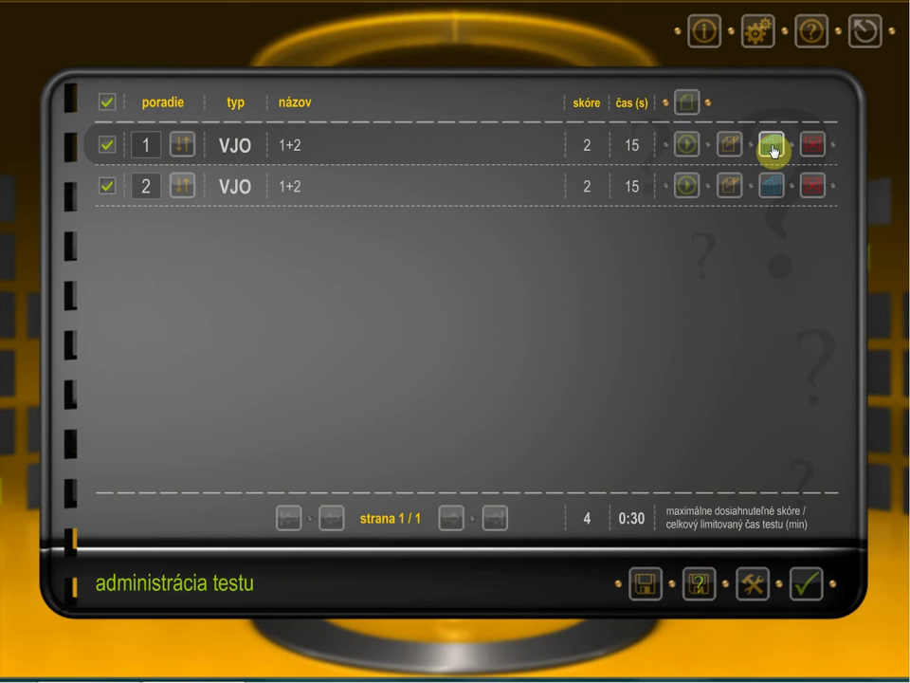
pyautogui.click(813, 187)
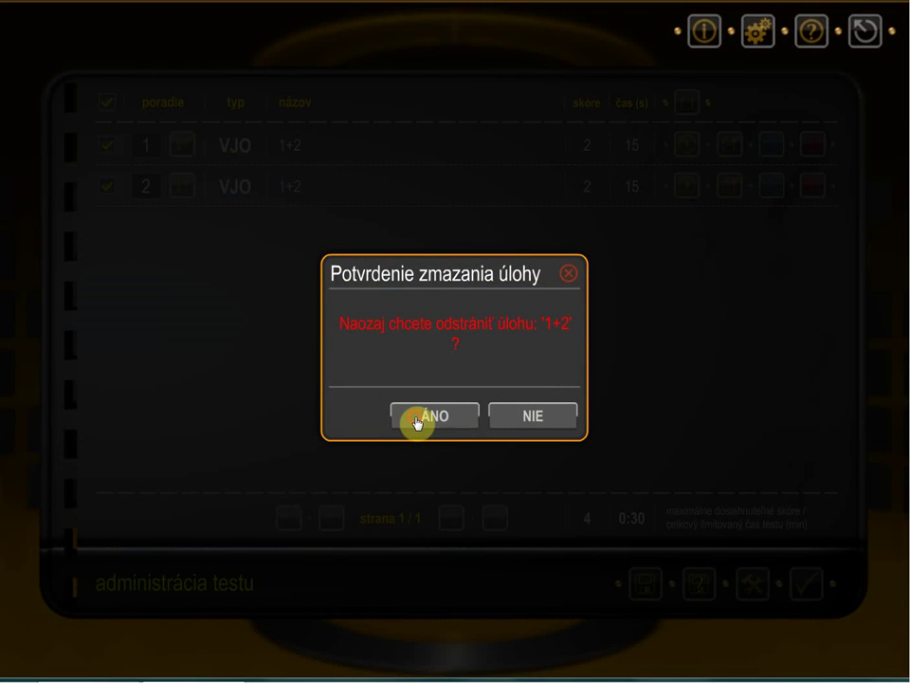
pyautogui.click(417, 423)
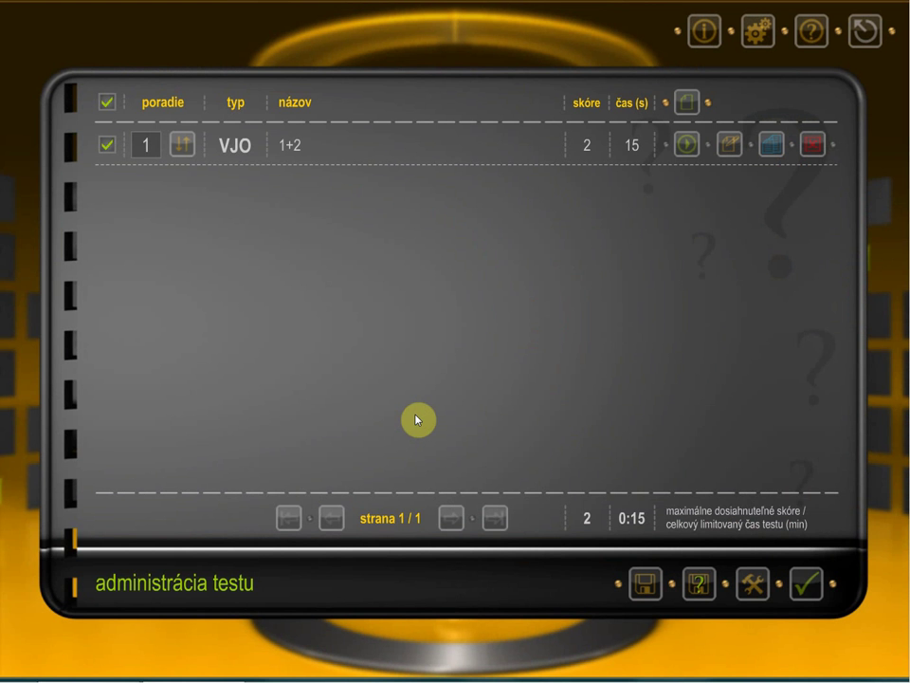
# Step: Add a pexeso task with the instruction 'Nájdite správne dvojice'
pyautogui.click(686, 105)
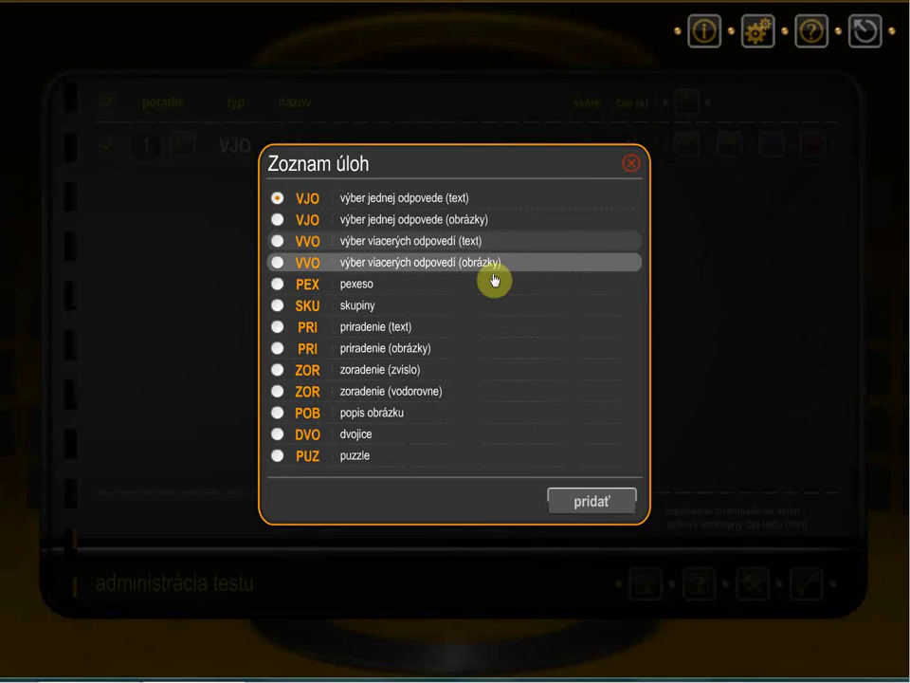
pyautogui.click(492, 284)
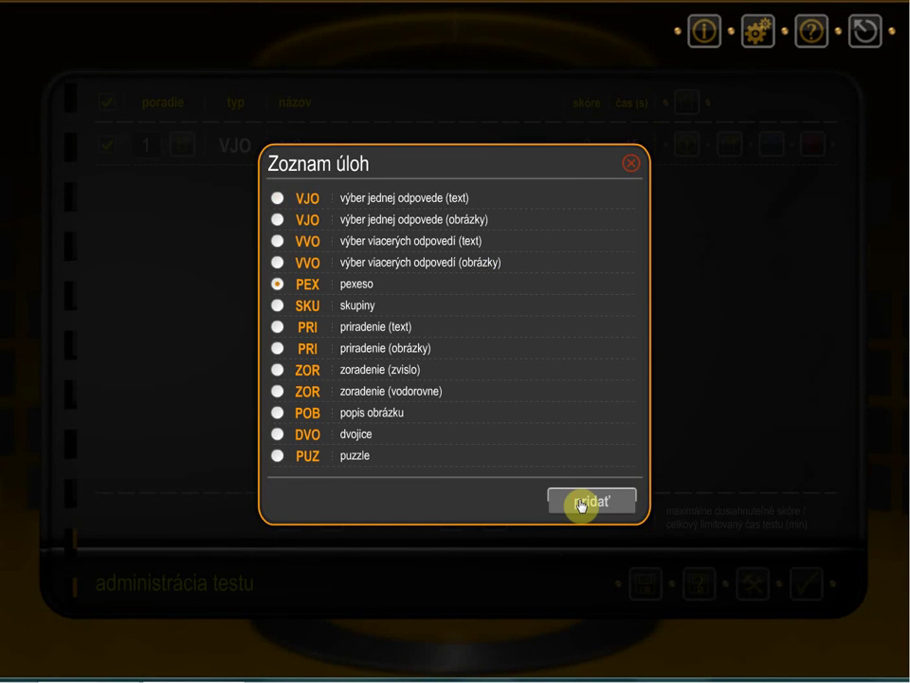
pyautogui.click(582, 503)
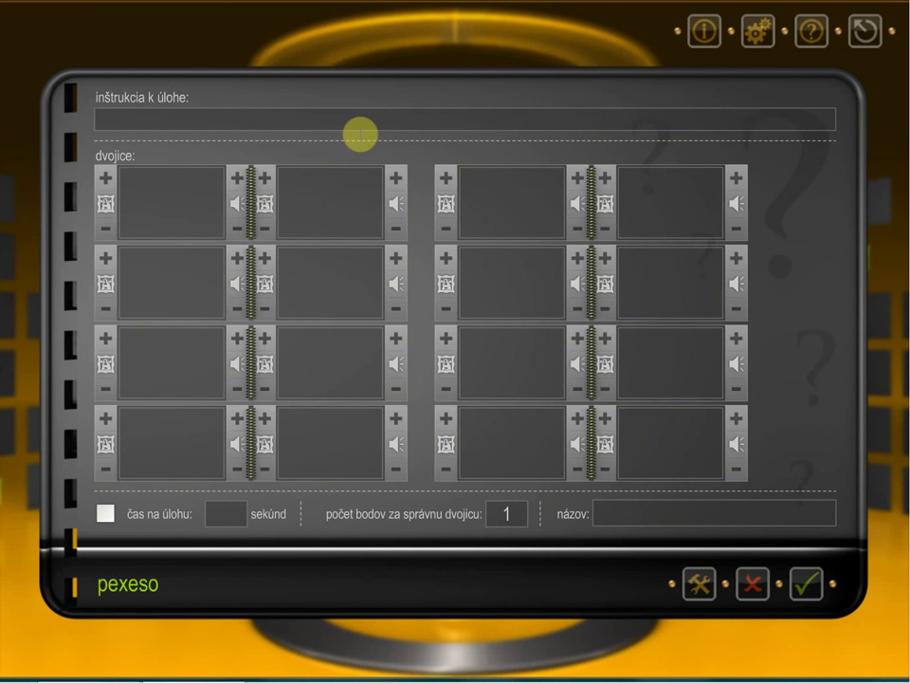
pyautogui.click(399, 115)
pyautogui.write('Náj')
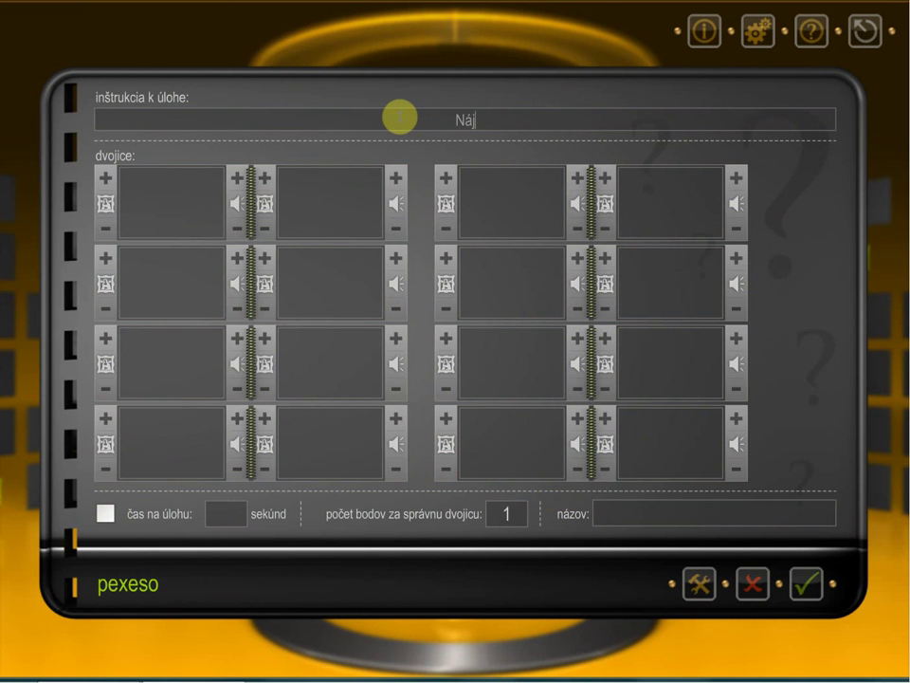
pyautogui.write('dite správne')
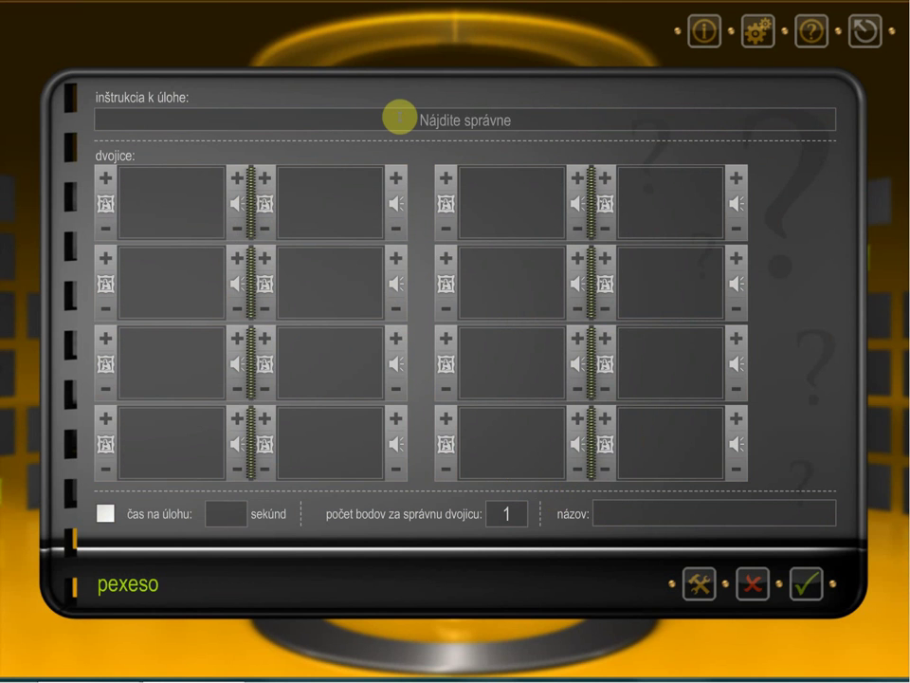
pyautogui.write(' dvojice')
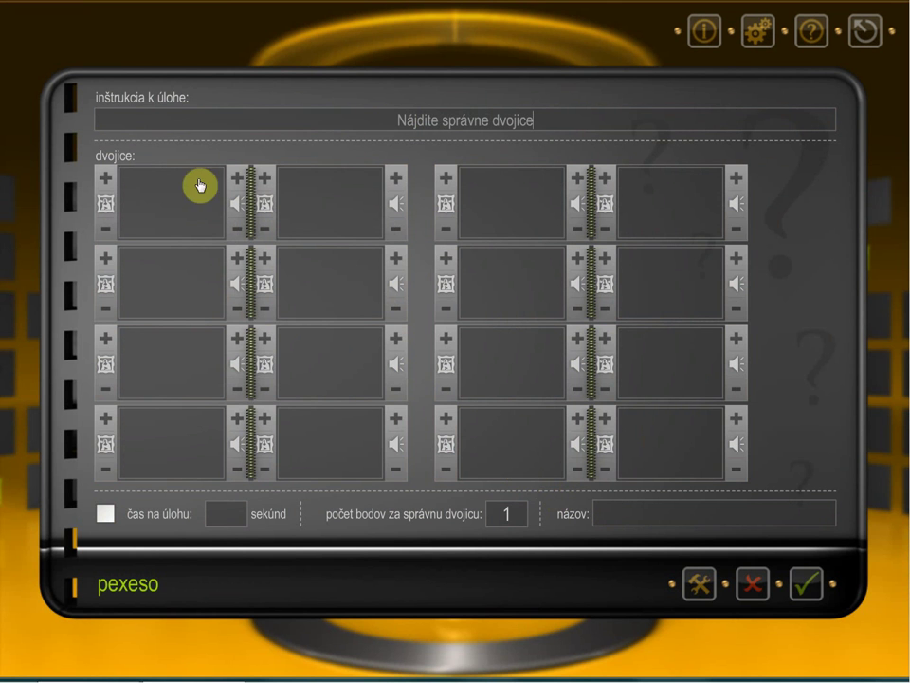
# Step: Label pairs 1 and 2 and give them the red-die-1 and red-die-2 images
pyautogui.click(162, 193)
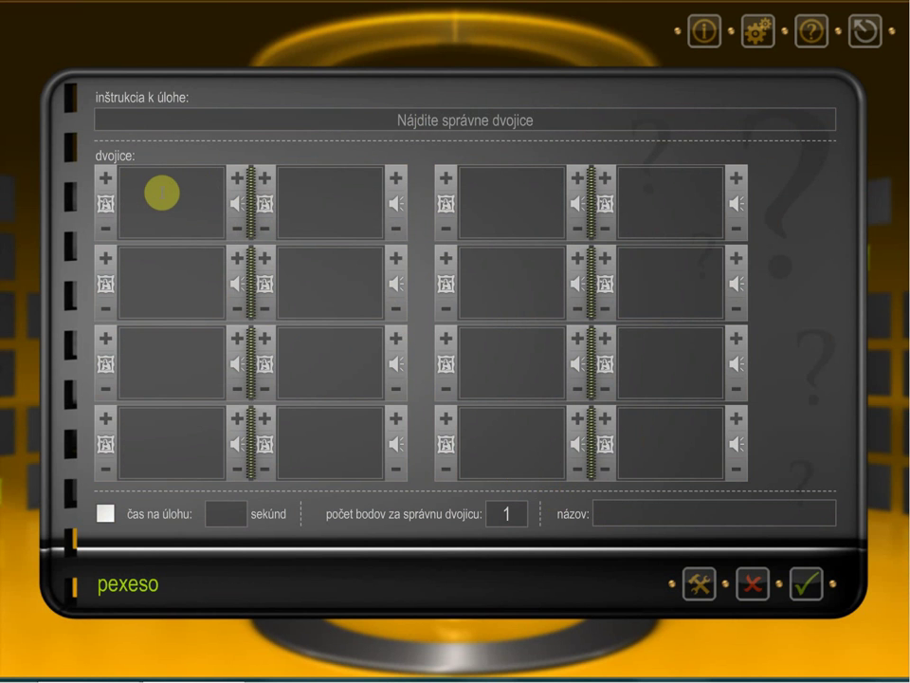
pyautogui.write('1')
pyautogui.click(268, 180)
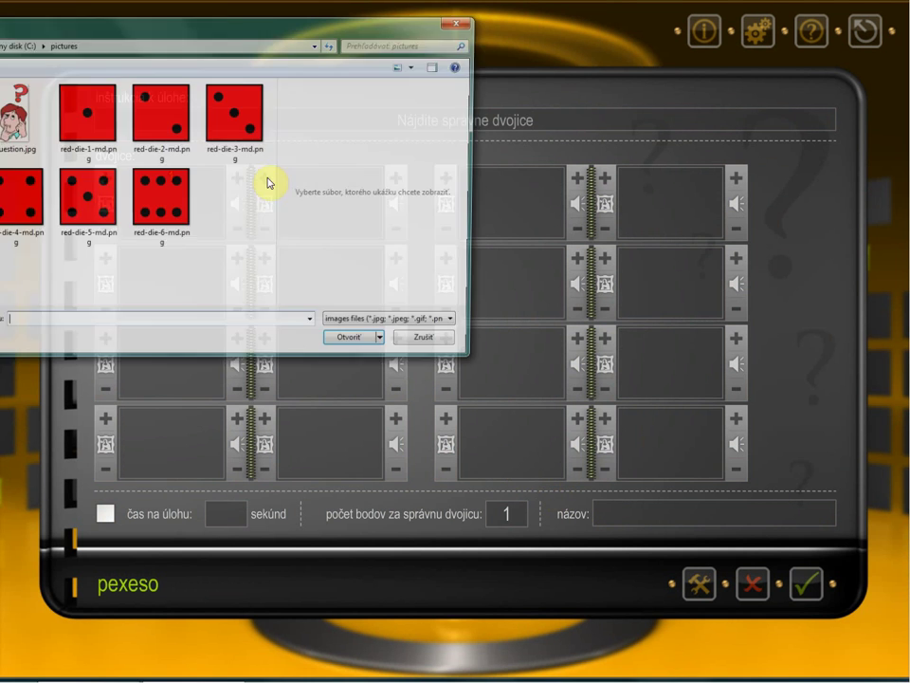
pyautogui.click(86, 112)
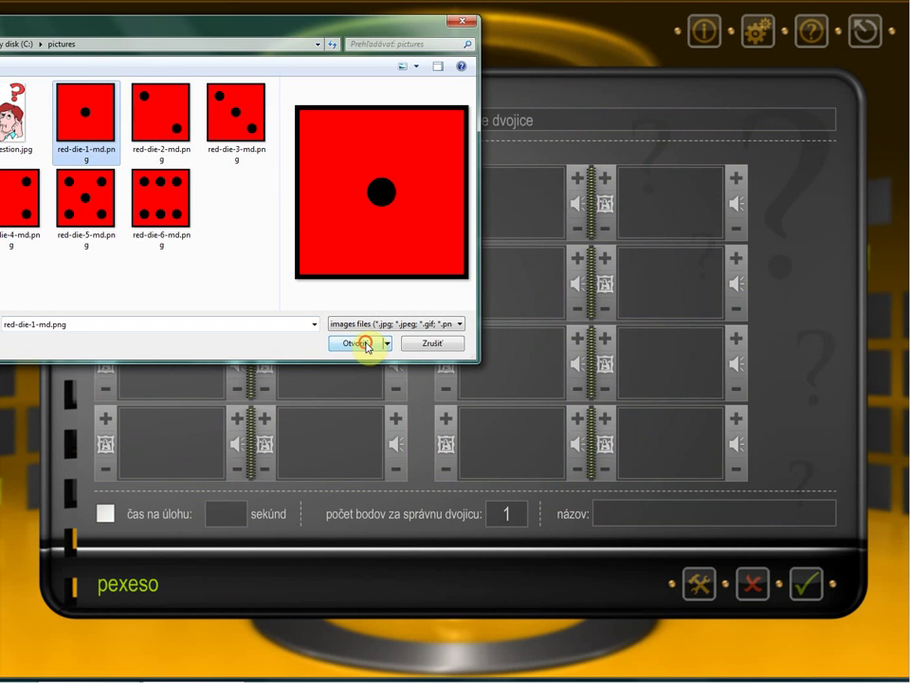
pyautogui.click(361, 345)
pyautogui.click(175, 281)
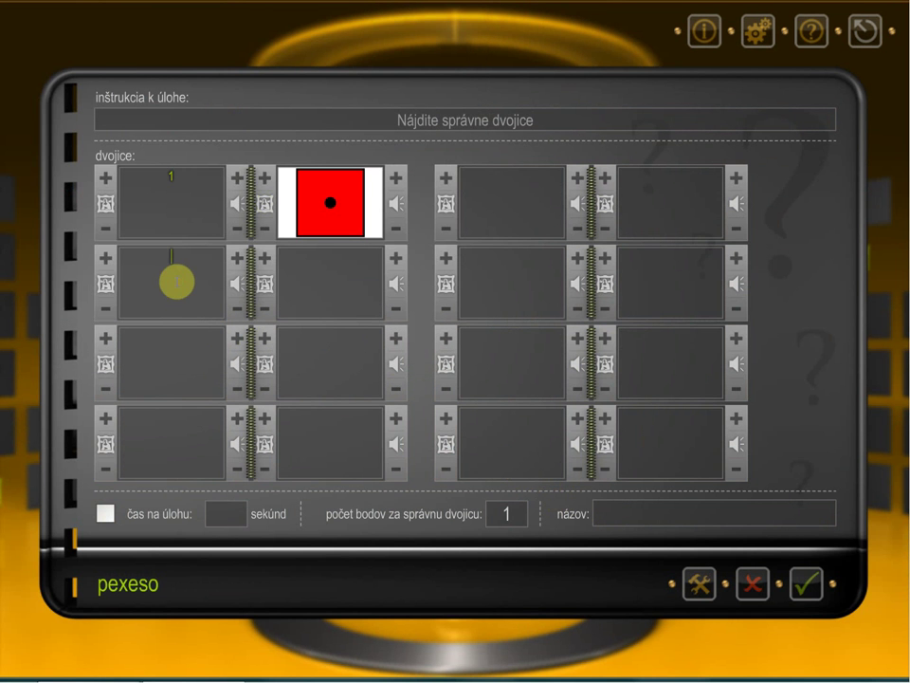
pyautogui.write('2')
pyautogui.click(266, 257)
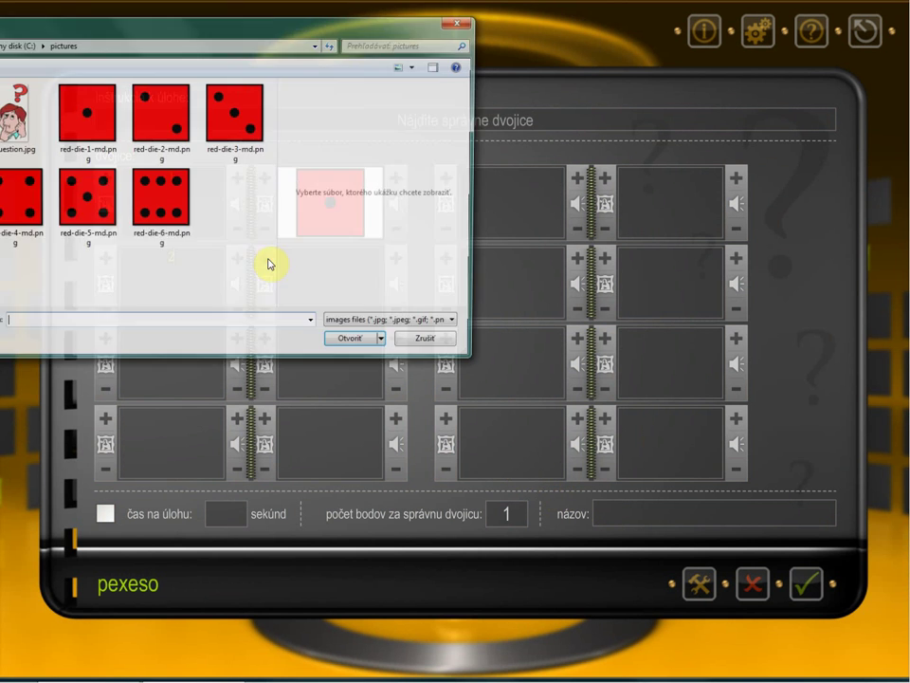
pyautogui.click(161, 113)
pyautogui.click(356, 347)
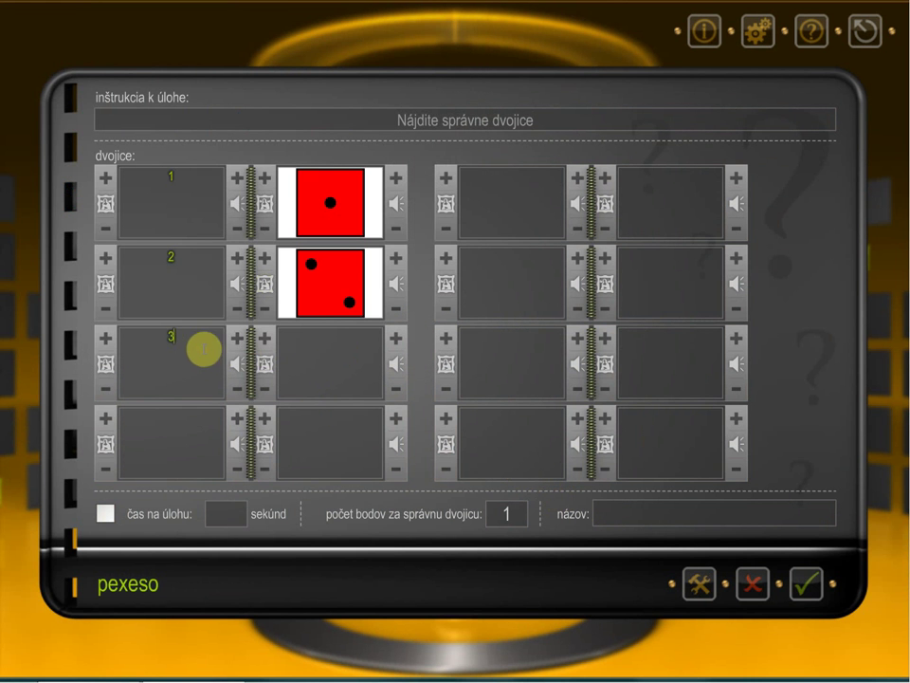
# Step: Give pair 3 the red-die-3 image and pair 4 label '4' with red-die-4
pyautogui.click(263, 341)
pyautogui.click(237, 112)
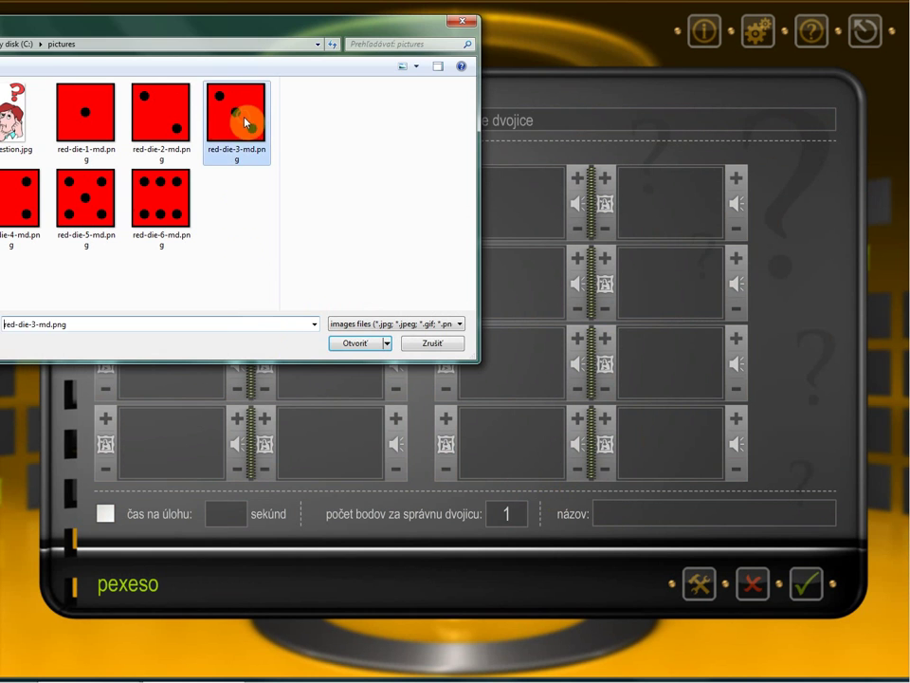
pyautogui.click(343, 343)
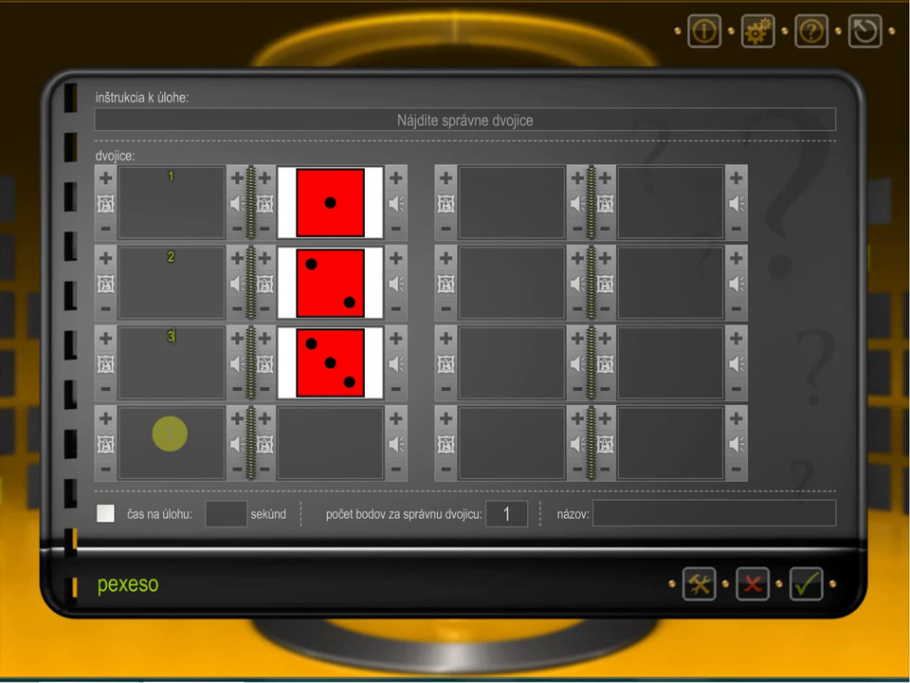
pyautogui.write('4')
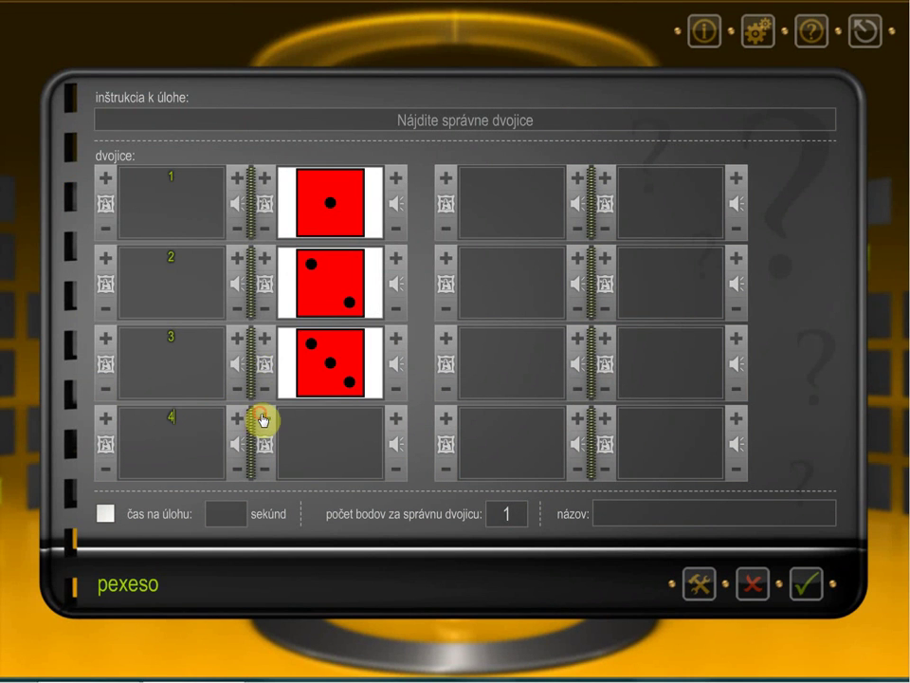
pyautogui.click(262, 419)
pyautogui.click(38, 213)
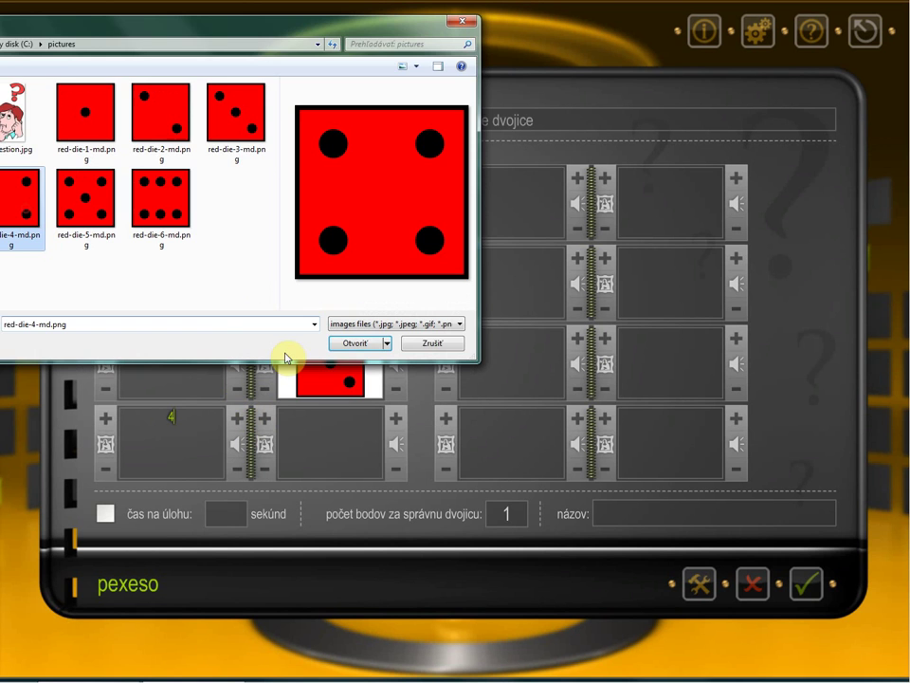
pyautogui.click(363, 340)
# Step: Label pairs 5 and 6 with red-die-5 and red-die-6 images, then confirm the pexeso
pyautogui.click(505, 202)
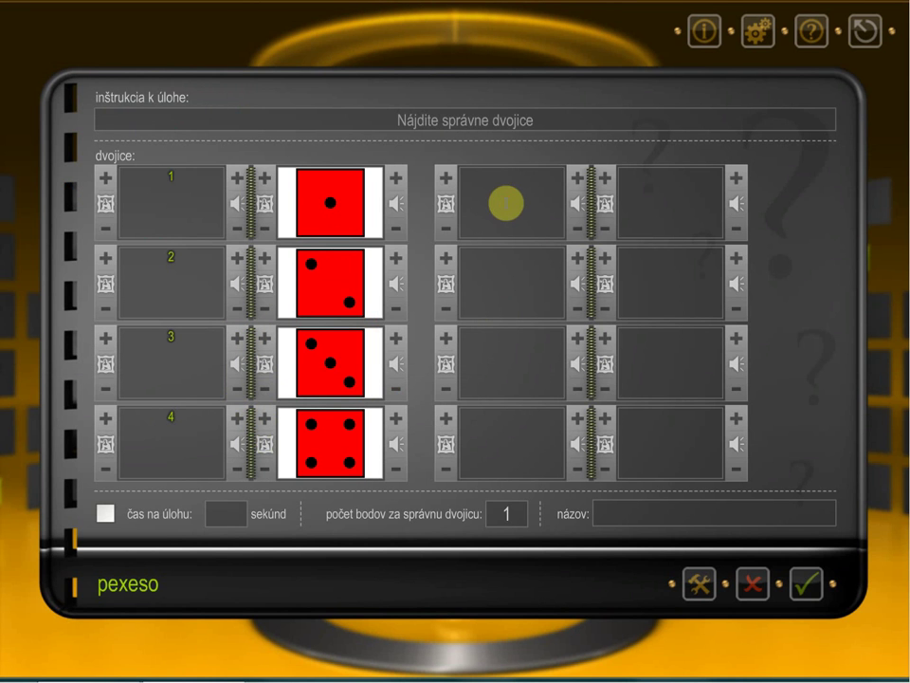
pyautogui.write('5')
pyautogui.click(607, 178)
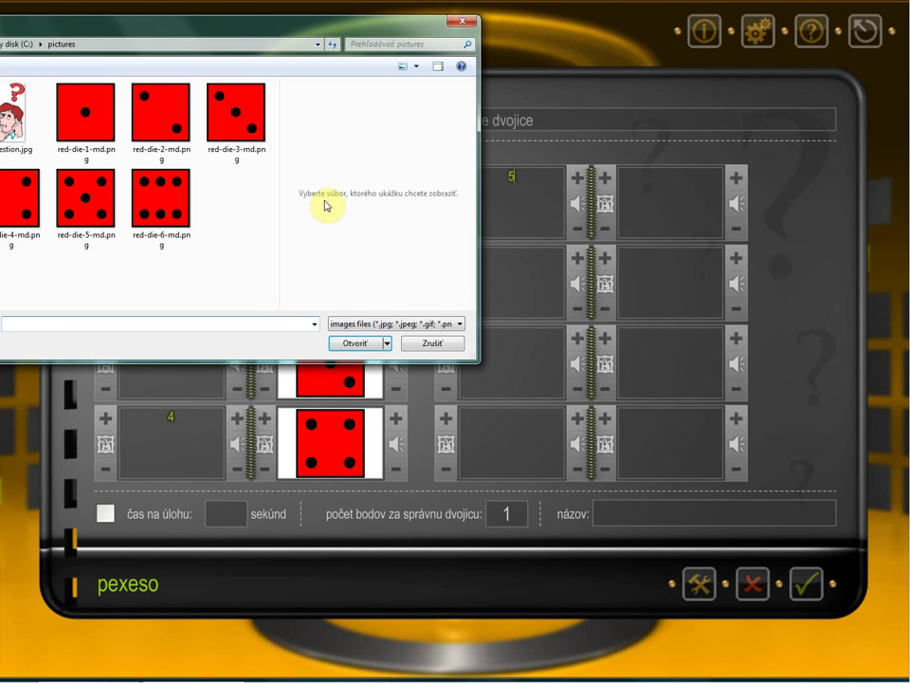
pyautogui.click(105, 214)
pyautogui.click(355, 343)
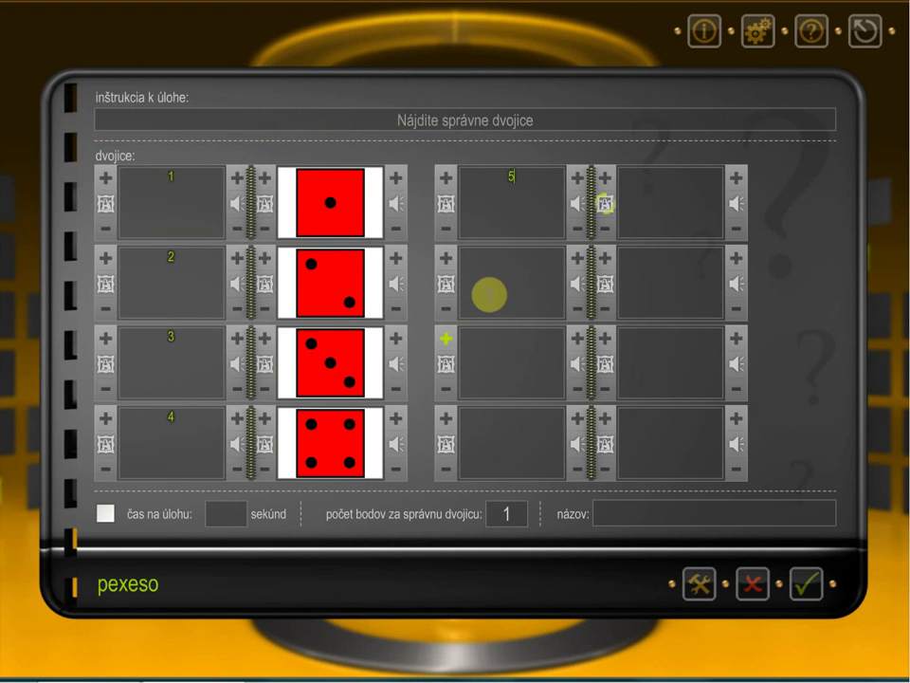
pyautogui.click(499, 276)
pyautogui.write('6')
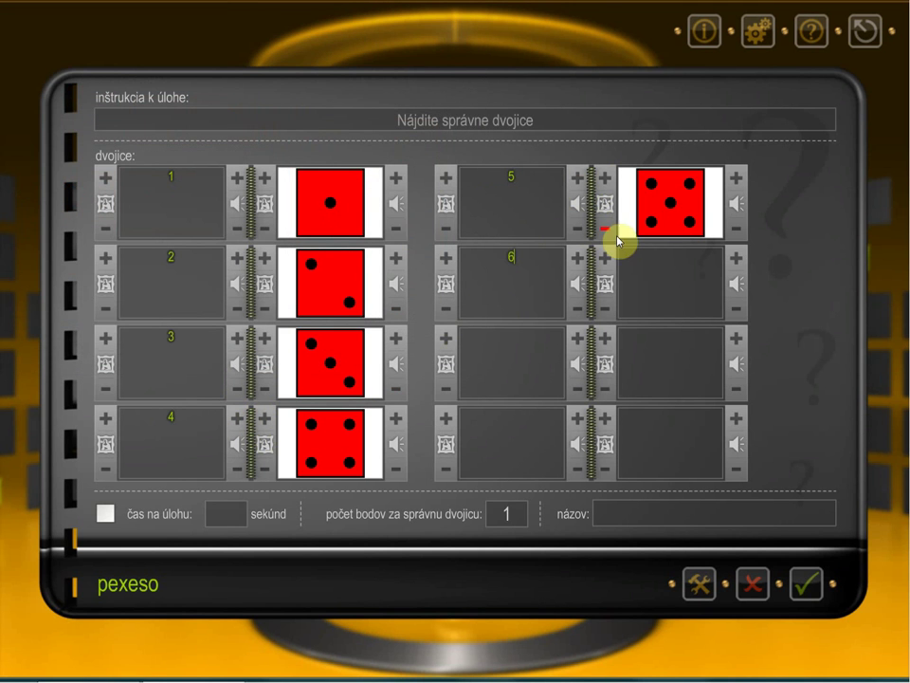
pyautogui.click(604, 258)
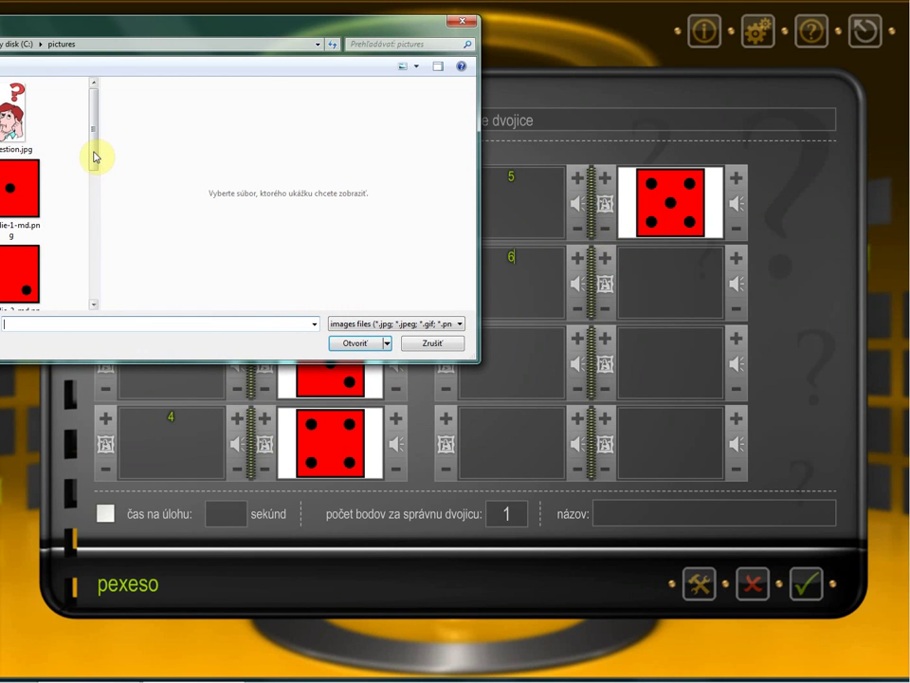
pyautogui.moveTo(95, 155); pyautogui.dragTo(93, 279)
pyautogui.click(30, 257)
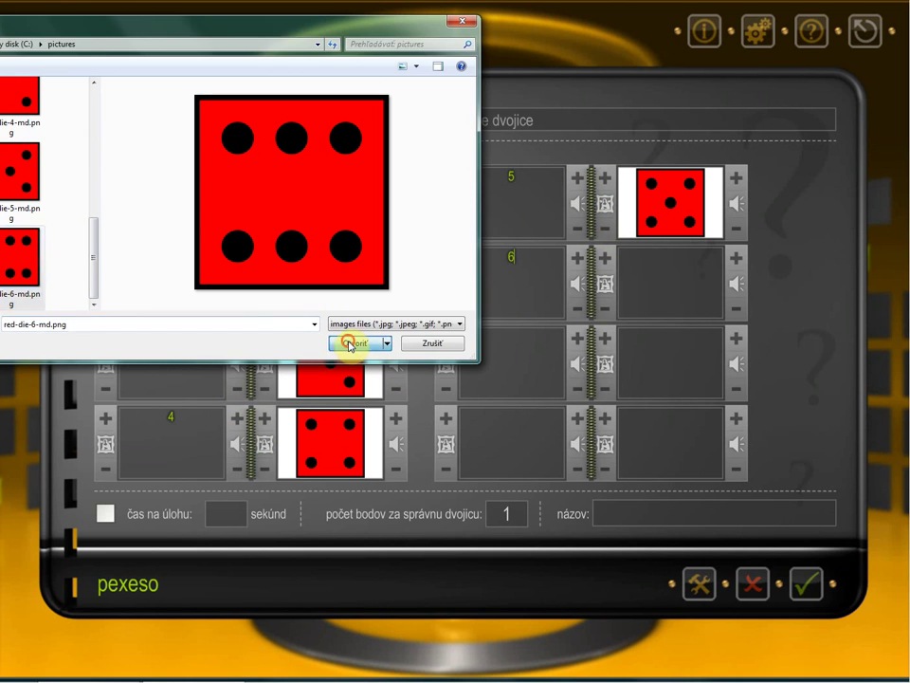
pyautogui.click(348, 342)
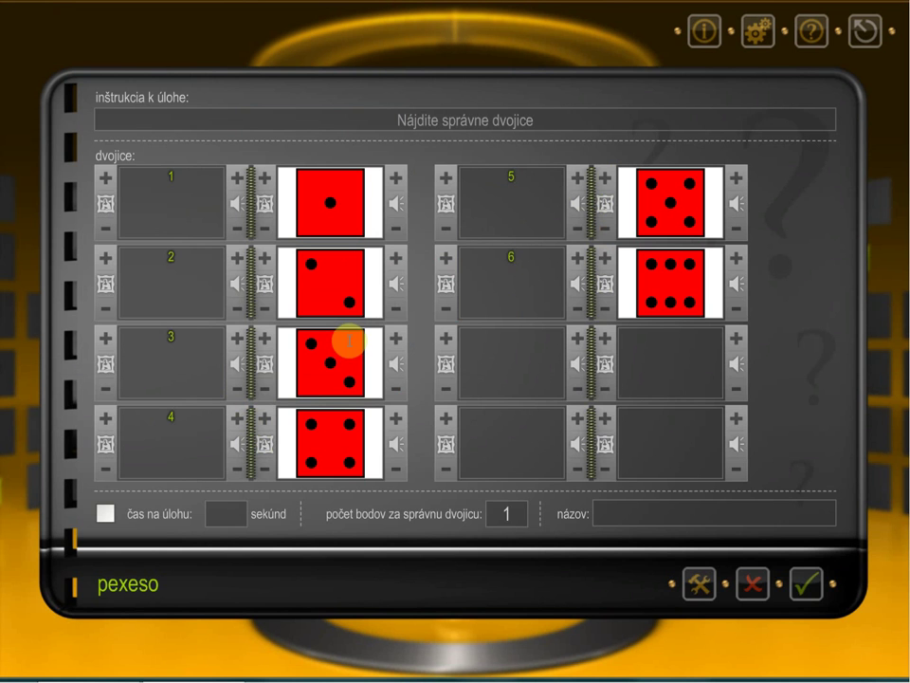
pyautogui.click(807, 584)
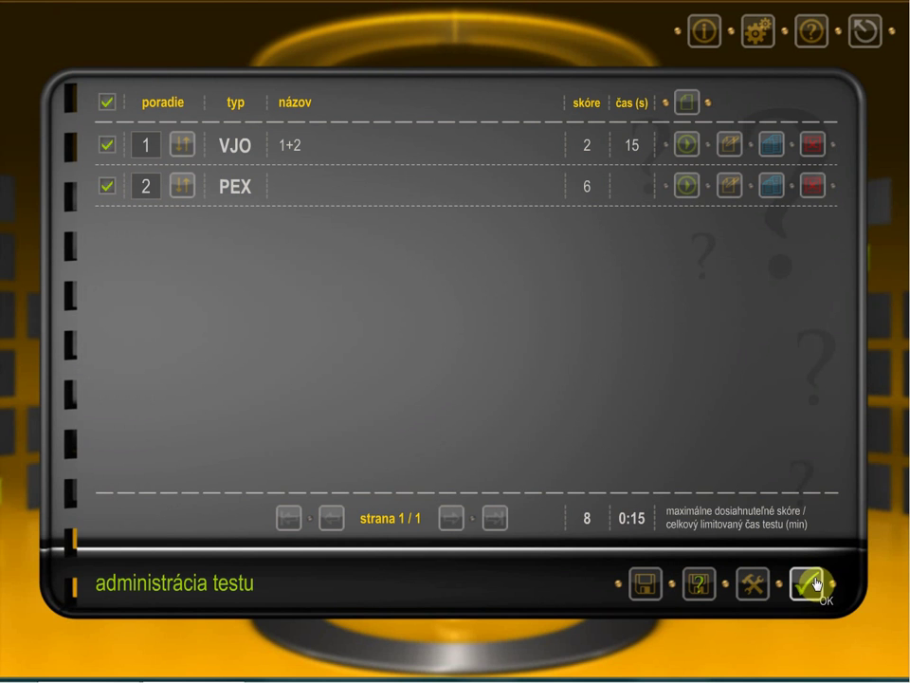
# Step: Save the test with both tasks to a file, confirming with Uložiť
pyautogui.click(646, 588)
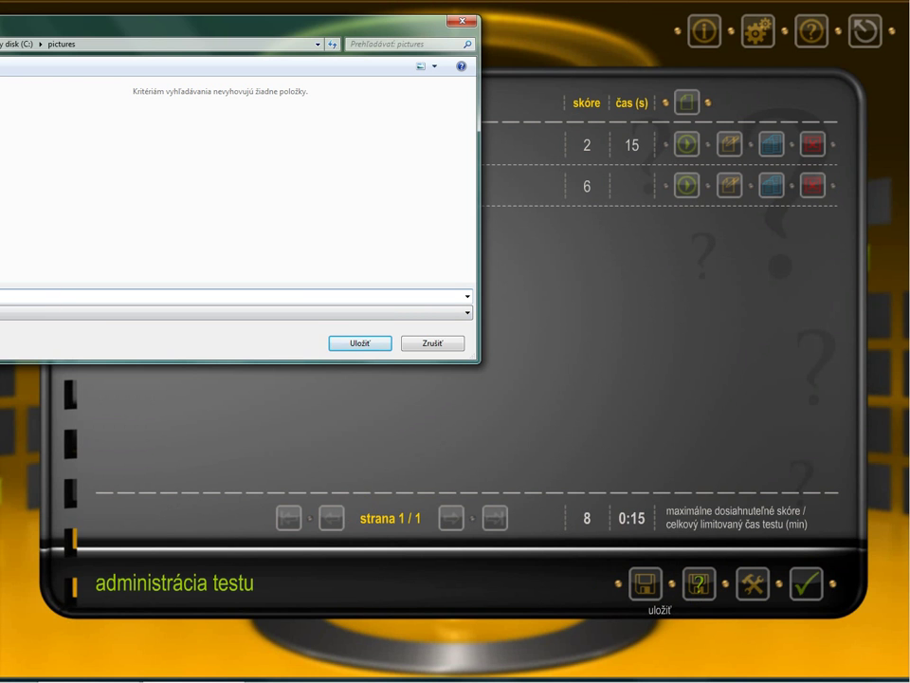
pyautogui.click(334, 347)
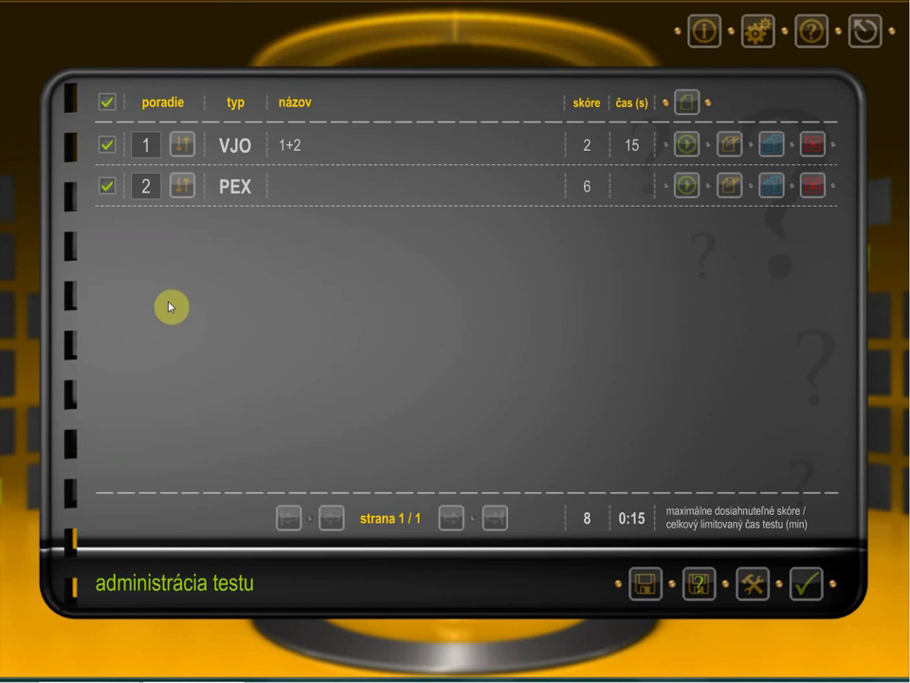
# Step: Change the pexeso's order number to 1 so it comes first, keeping it included
pyautogui.click(140, 184)
pyautogui.write('1')
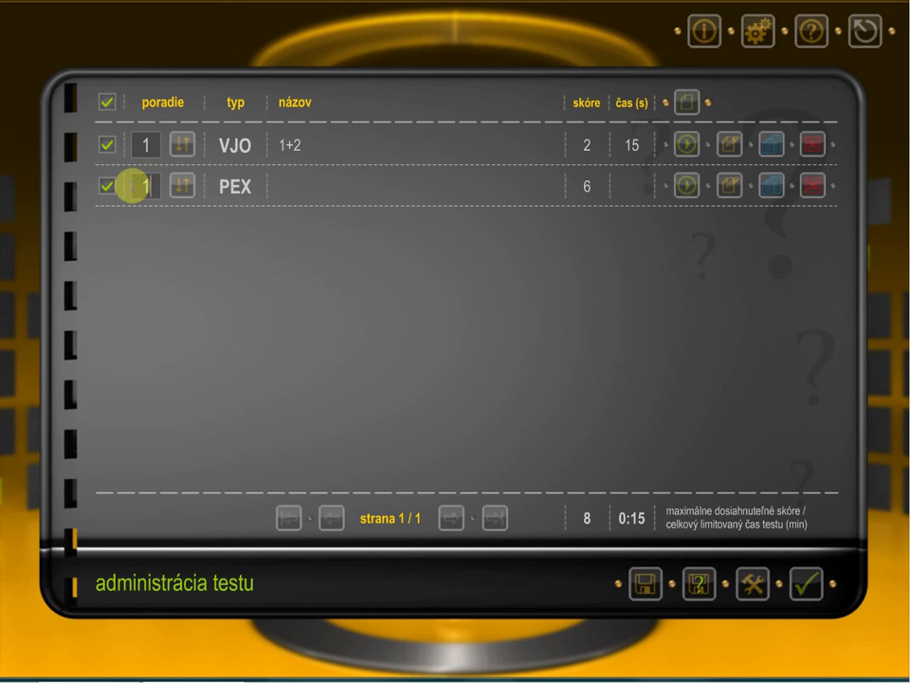
pyautogui.click(184, 190)
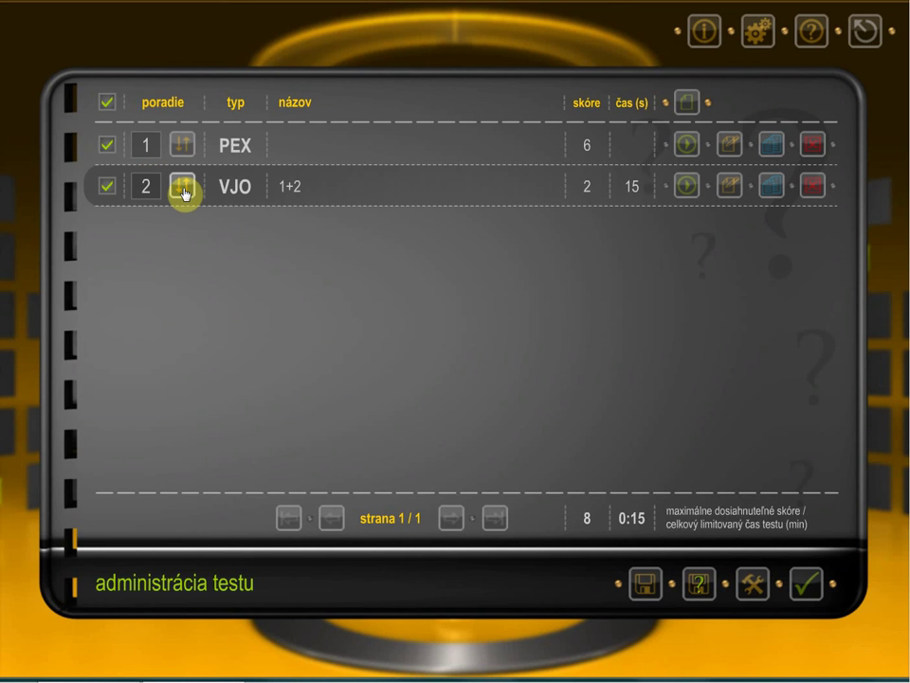
pyautogui.click(106, 146)
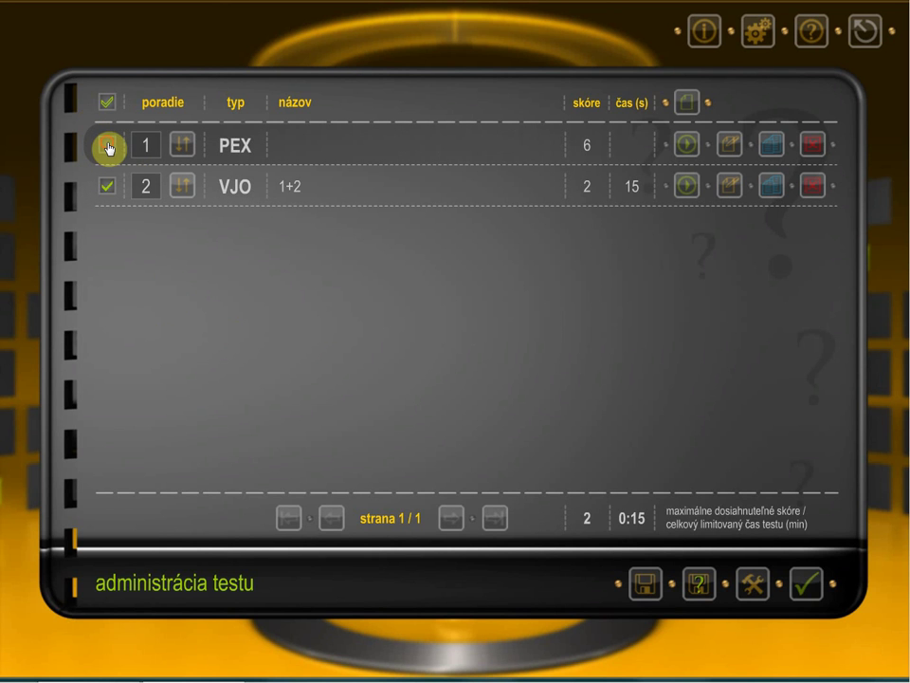
pyautogui.click(109, 148)
# Step: Set an administration password, keep solutions shown and random order off, and confirm
pyautogui.click(754, 595)
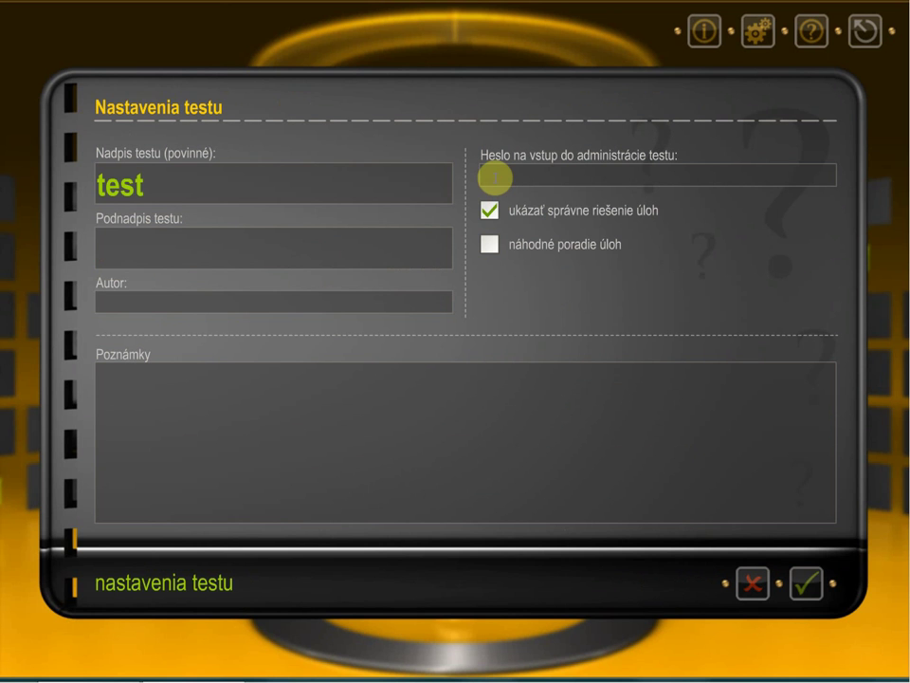
pyautogui.write('xxx')
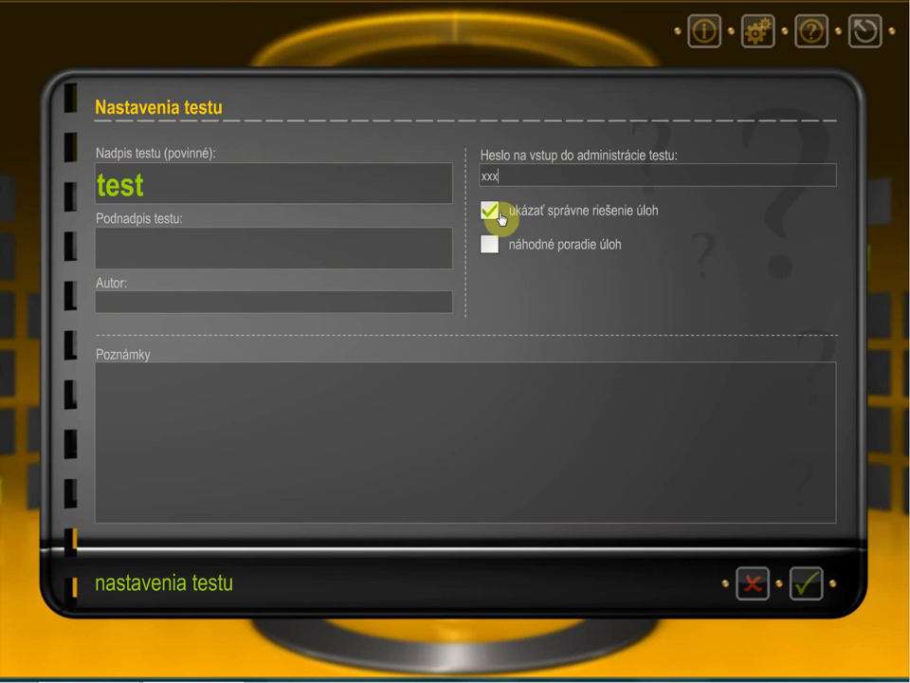
pyautogui.click(492, 210)
pyautogui.click(492, 212)
pyautogui.click(489, 241)
pyautogui.click(491, 249)
pyautogui.click(807, 586)
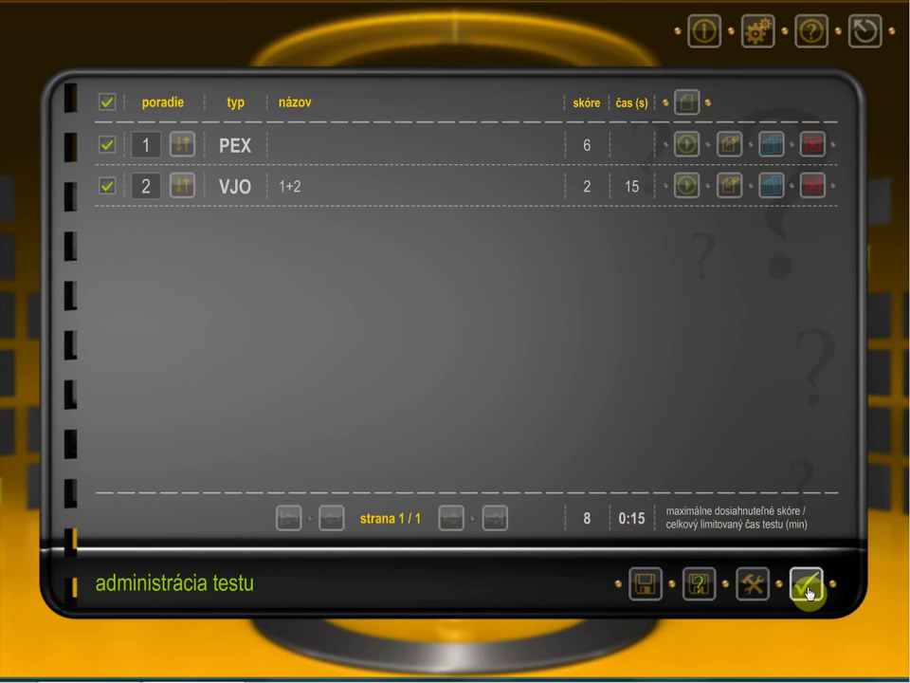
# Step: Leave administration, start the test and flip several dice pexeso cards looking for pairs
pyautogui.click(808, 593)
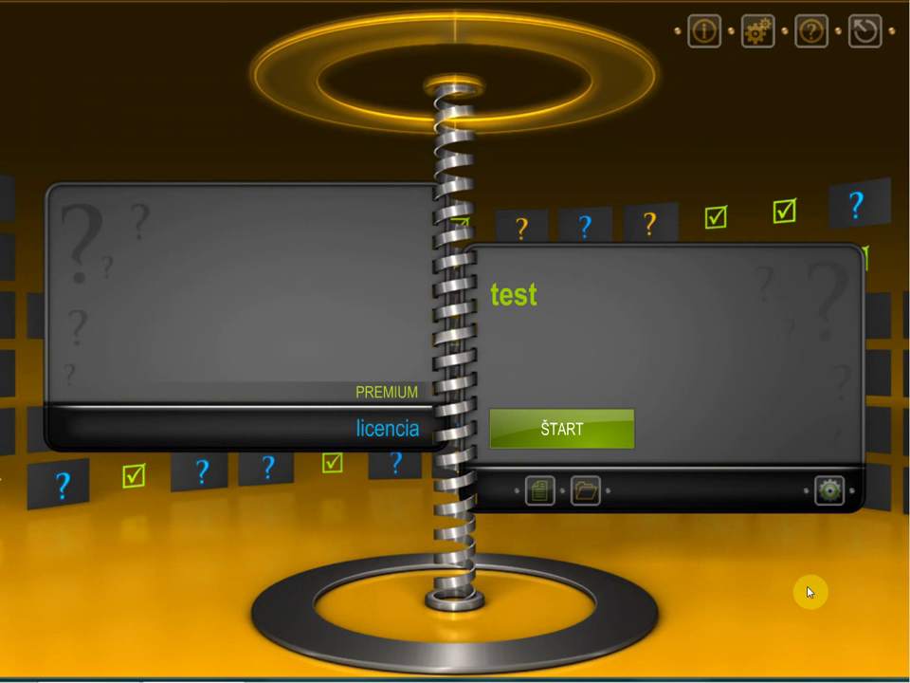
pyautogui.click(569, 431)
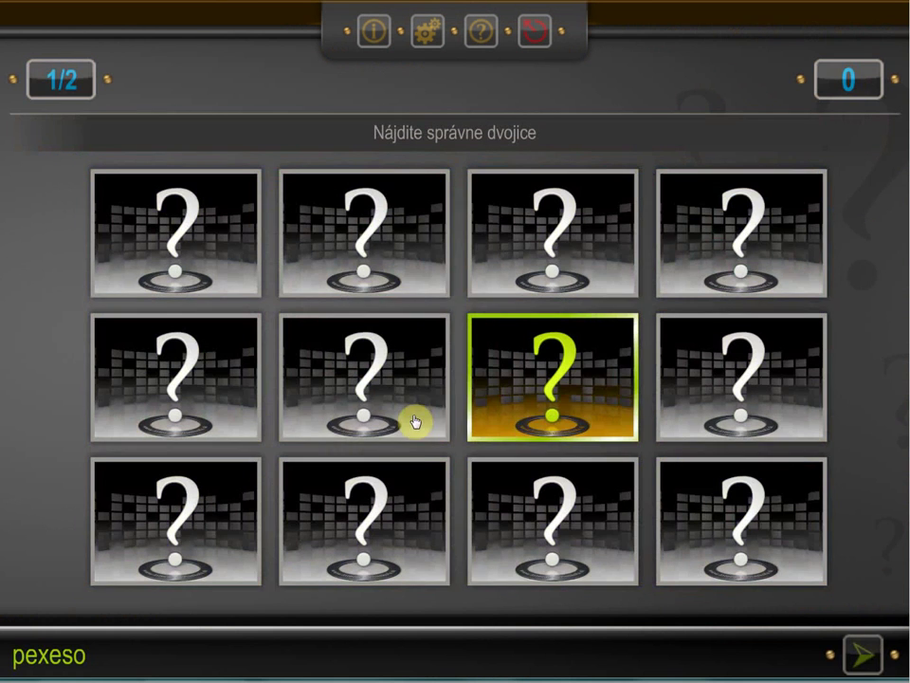
pyautogui.click(416, 420)
pyautogui.click(577, 406)
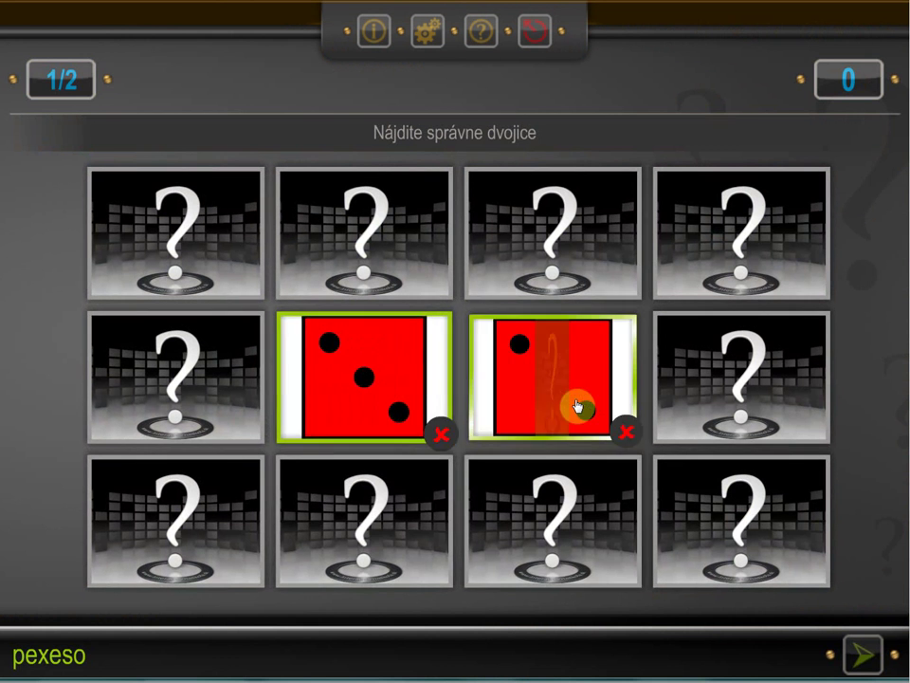
pyautogui.click(414, 508)
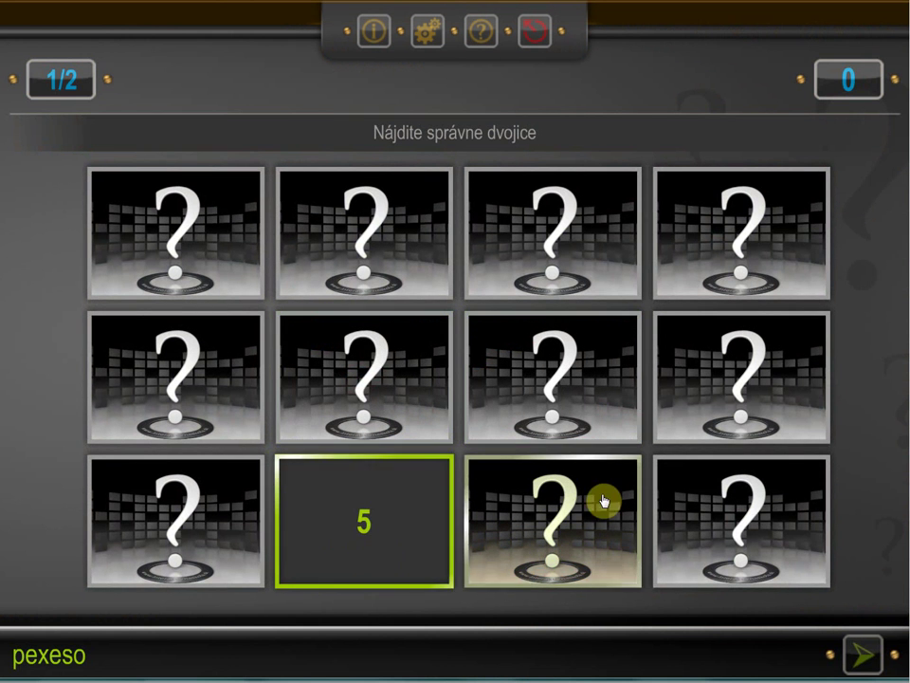
pyautogui.click(637, 257)
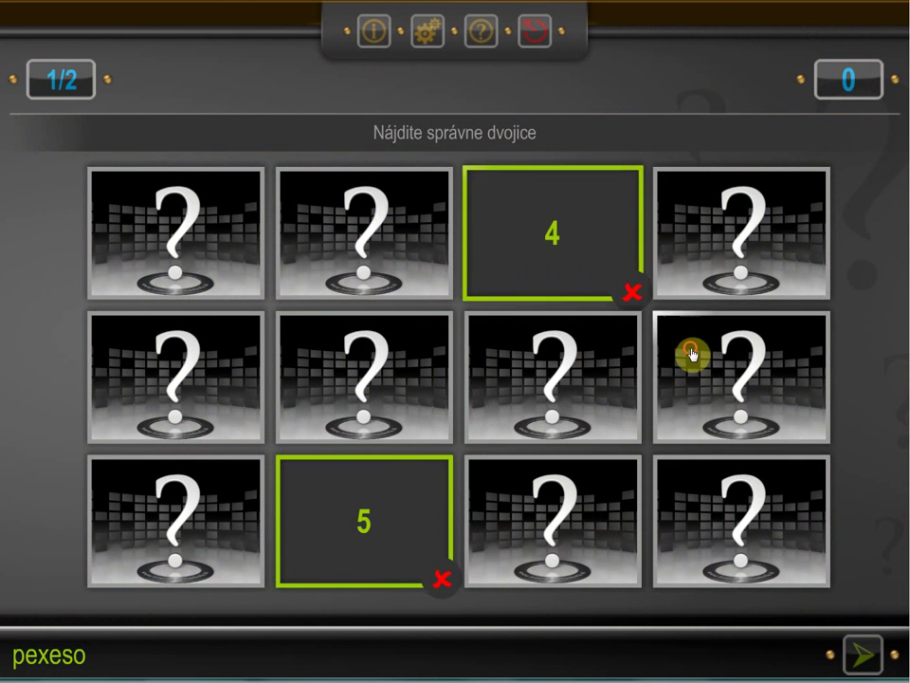
pyautogui.click(691, 356)
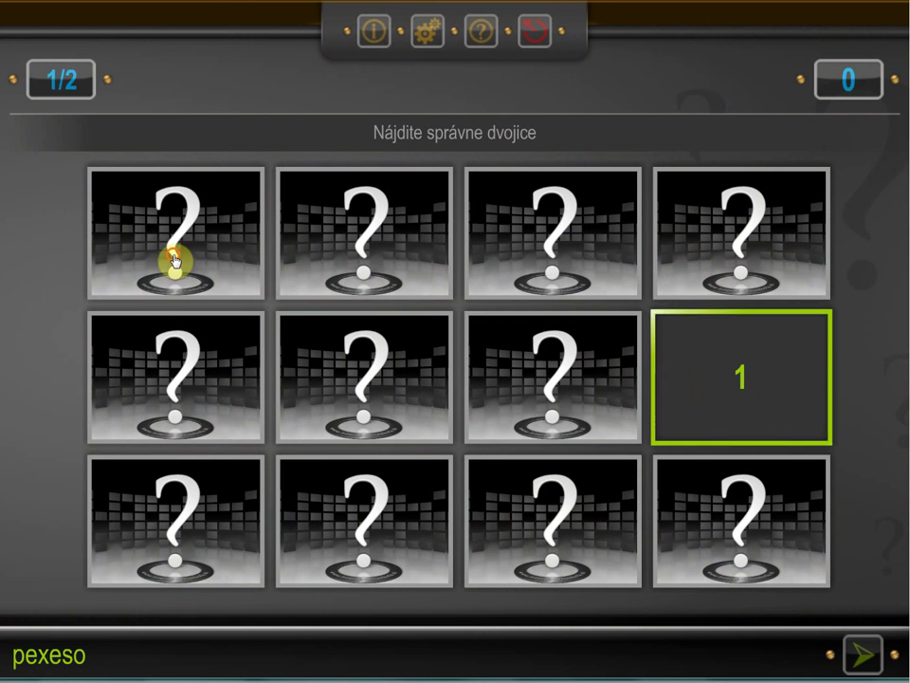
pyautogui.click(174, 258)
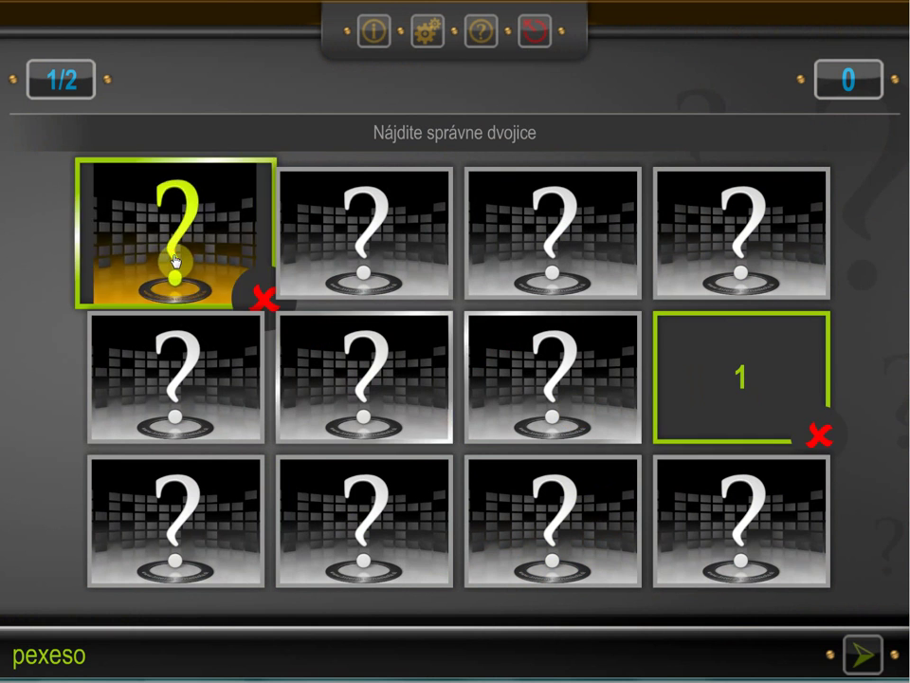
# Step: Move on to the '1+2=' task, answer 3 and submit it for 2 of 8 points
pyautogui.click(866, 652)
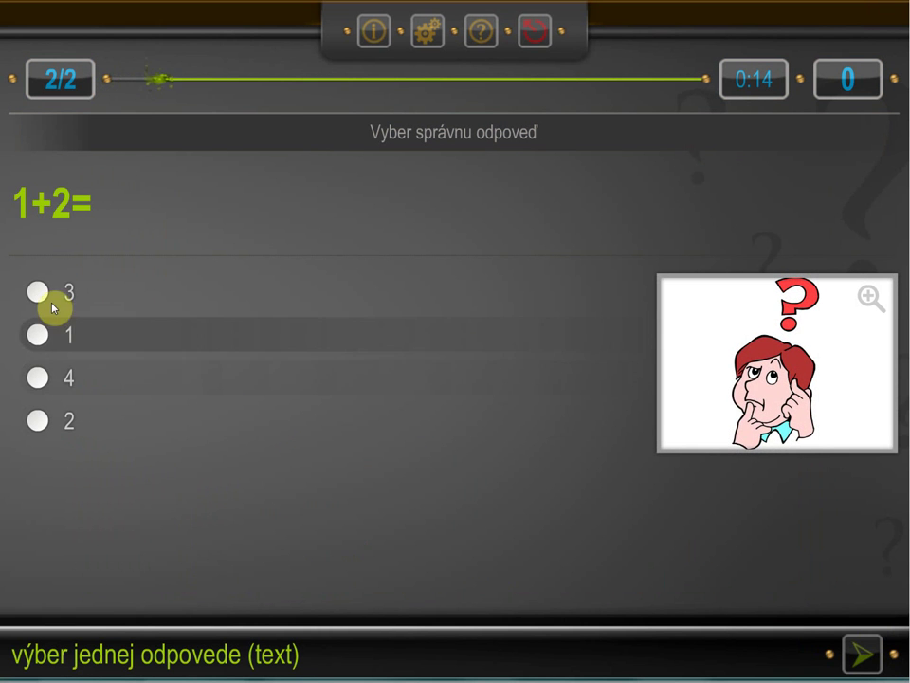
pyautogui.click(40, 292)
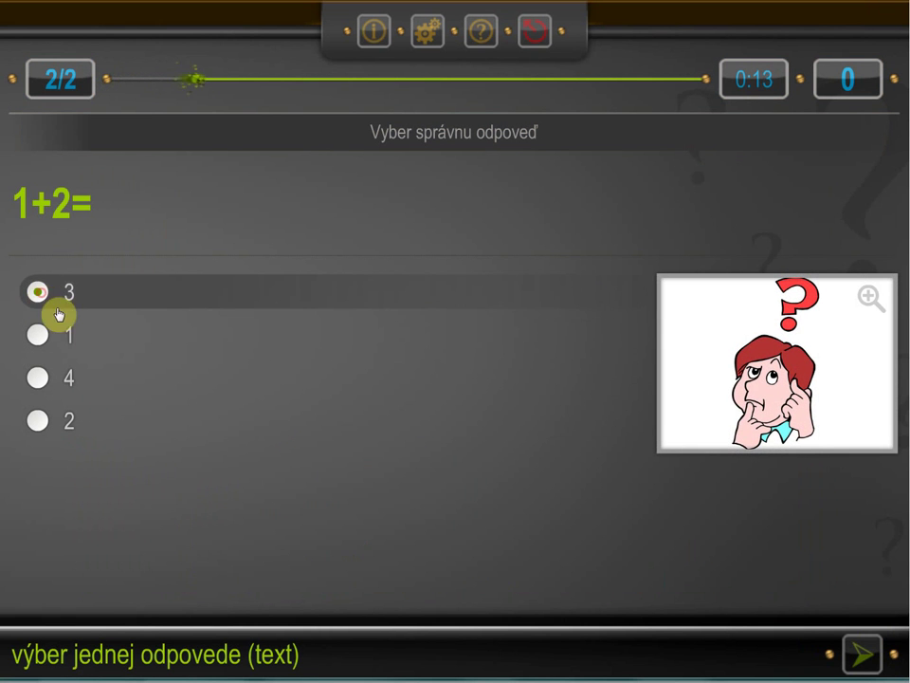
pyautogui.click(862, 658)
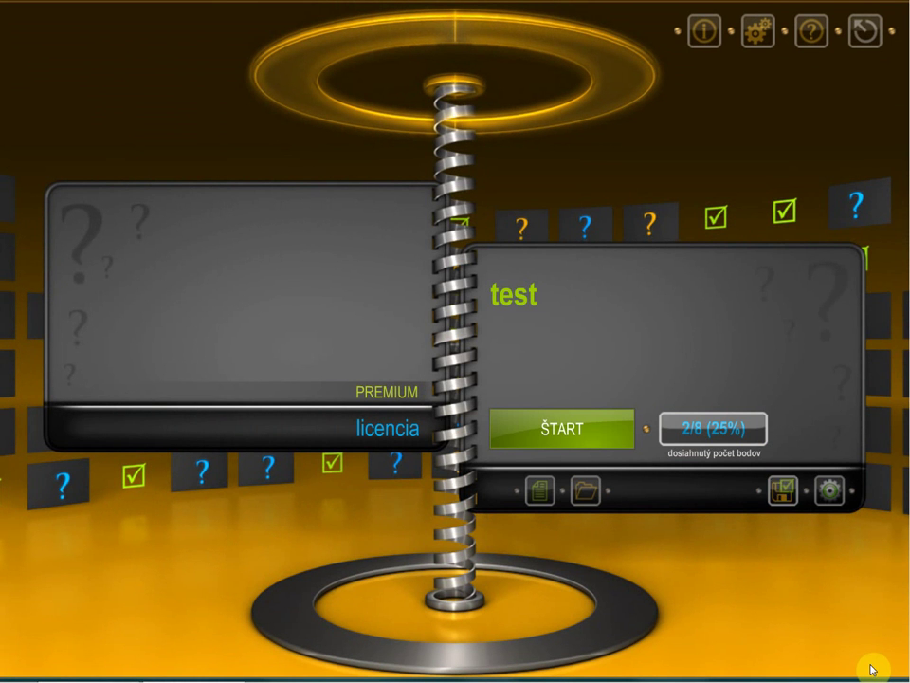
# Step: Save the test evaluation showing 2/8 points (25%)
pyautogui.click(785, 489)
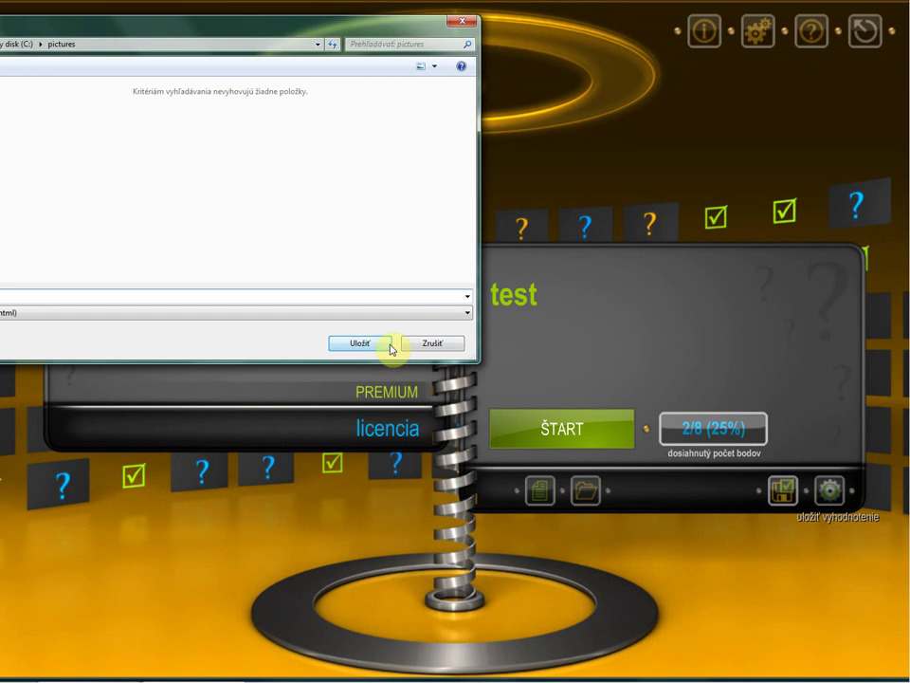
pyautogui.click(389, 344)
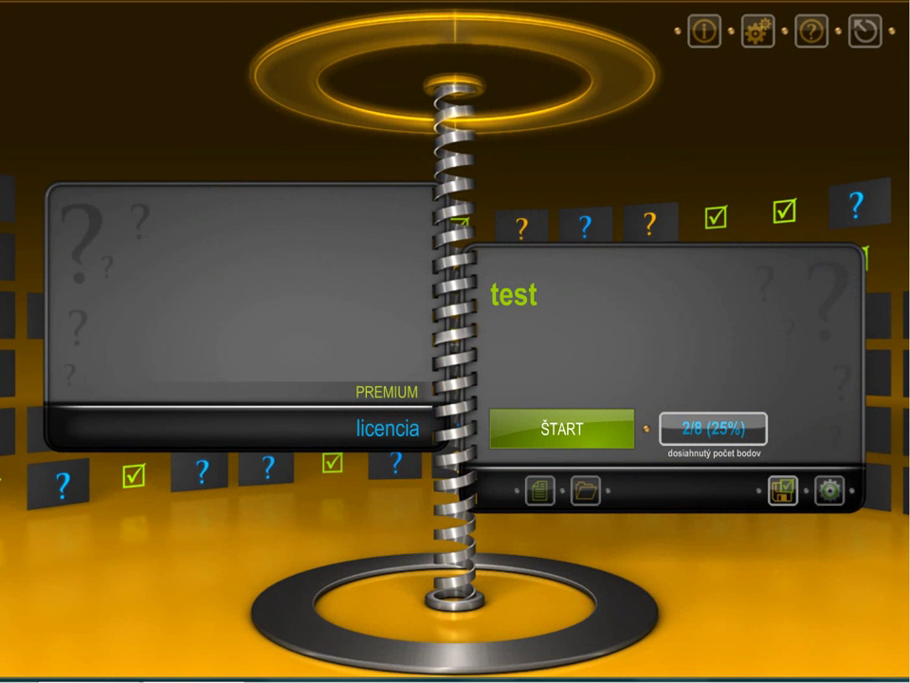
# Step: Log into the test administration with its password, then exit back to the start screen, clearing the 2/8 score
pyautogui.click(831, 492)
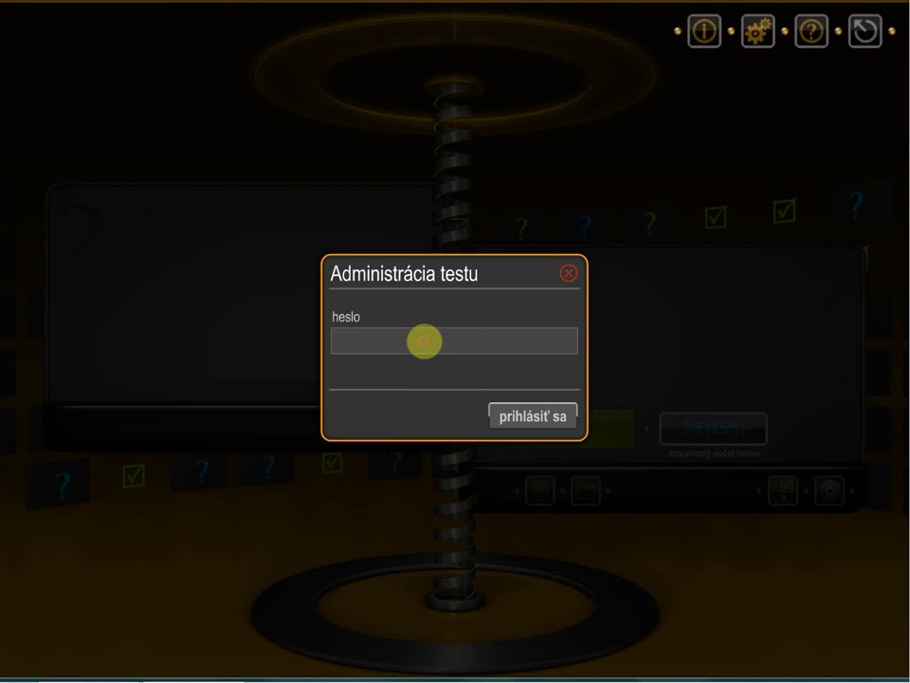
pyautogui.click(425, 342)
pyautogui.write('***')
pyautogui.click(539, 426)
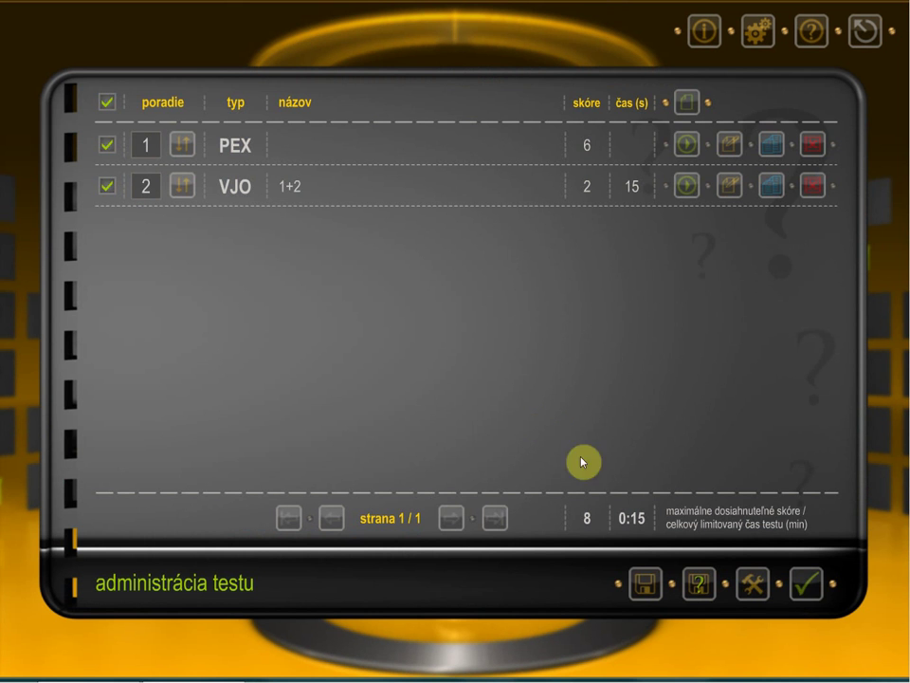
pyautogui.click(794, 593)
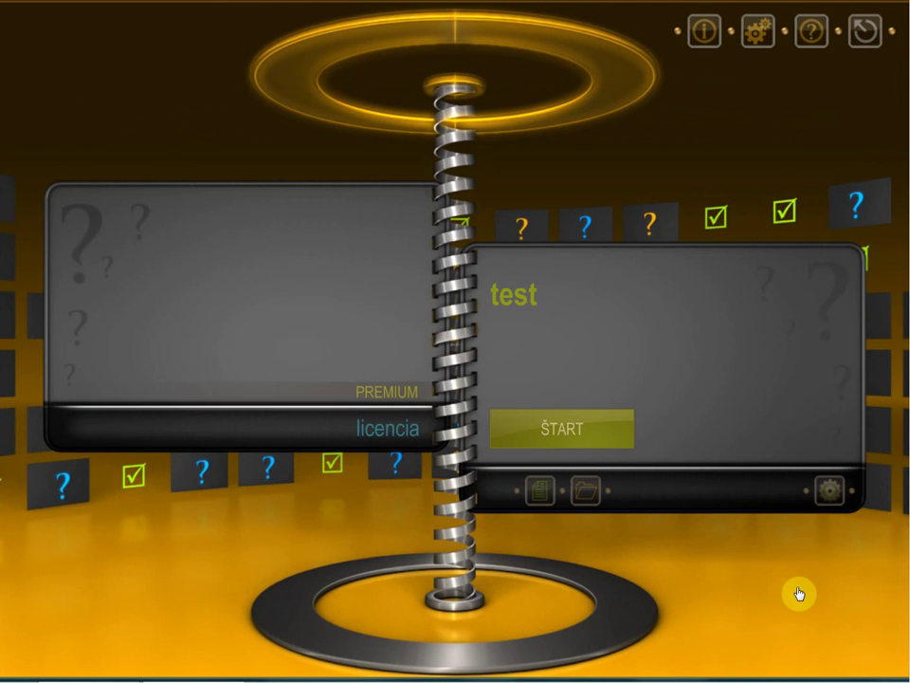